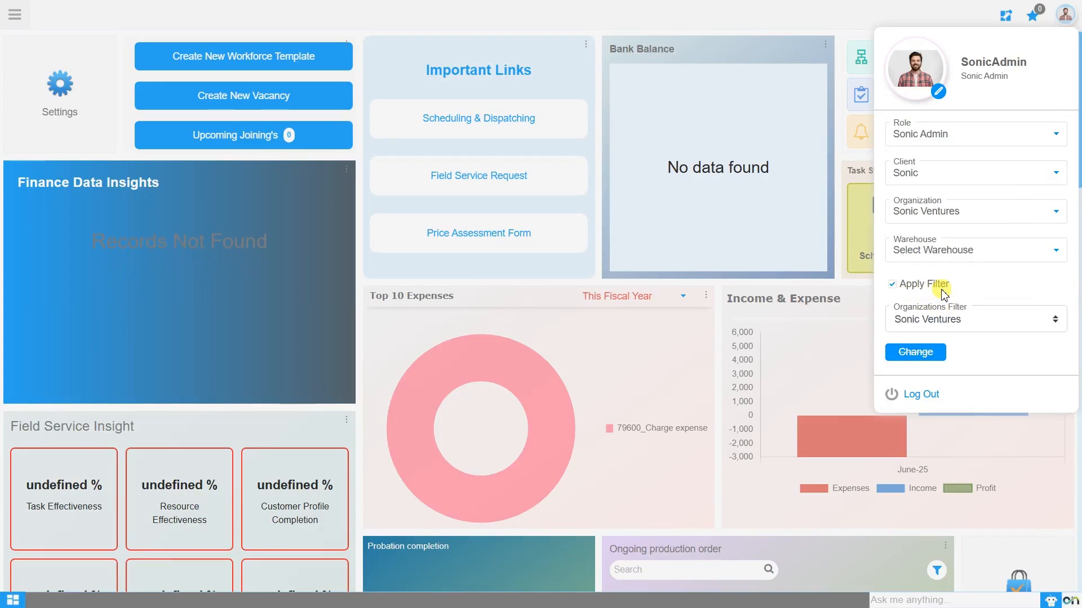
# Disable the organization filter in the account's session settings and apply the change.
pyautogui.click(893, 284)
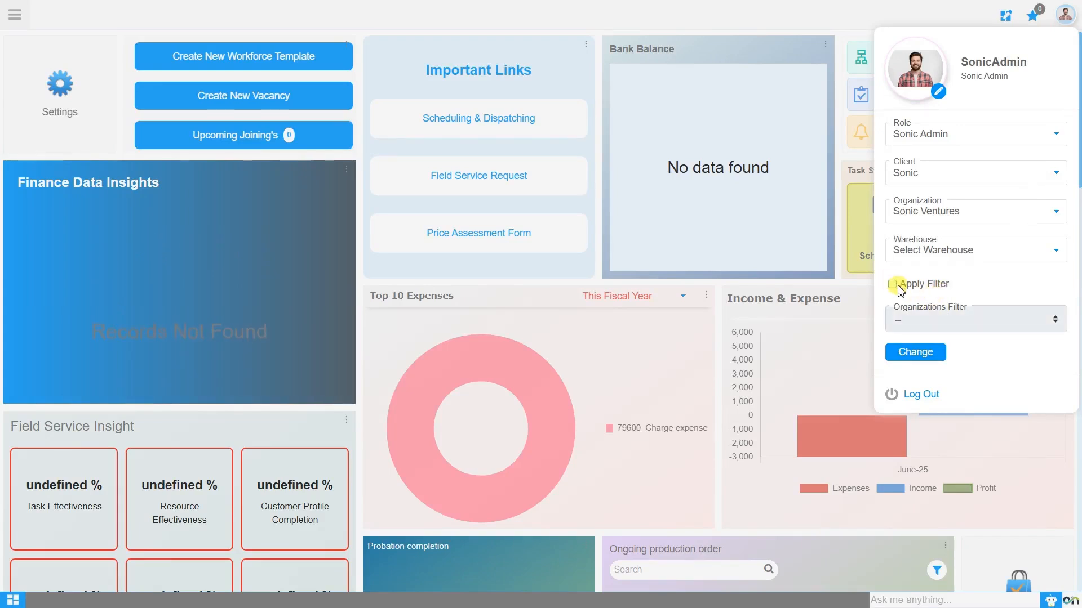
pyautogui.click(918, 355)
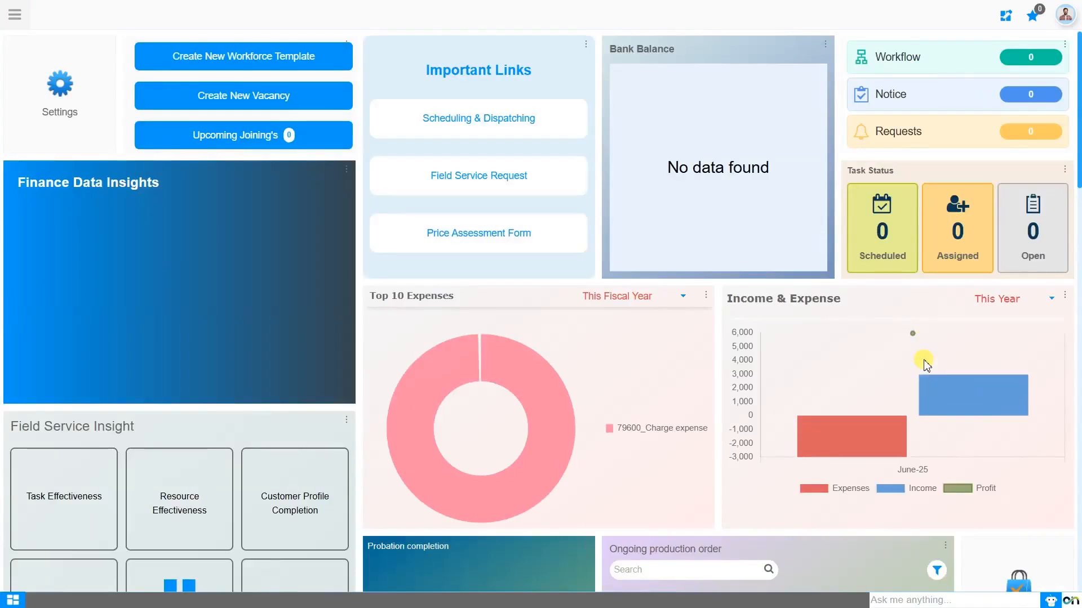
# Open the Price List window from the product management section of Master Data Management.
pyautogui.click(21, 25)
pyautogui.write('pr')
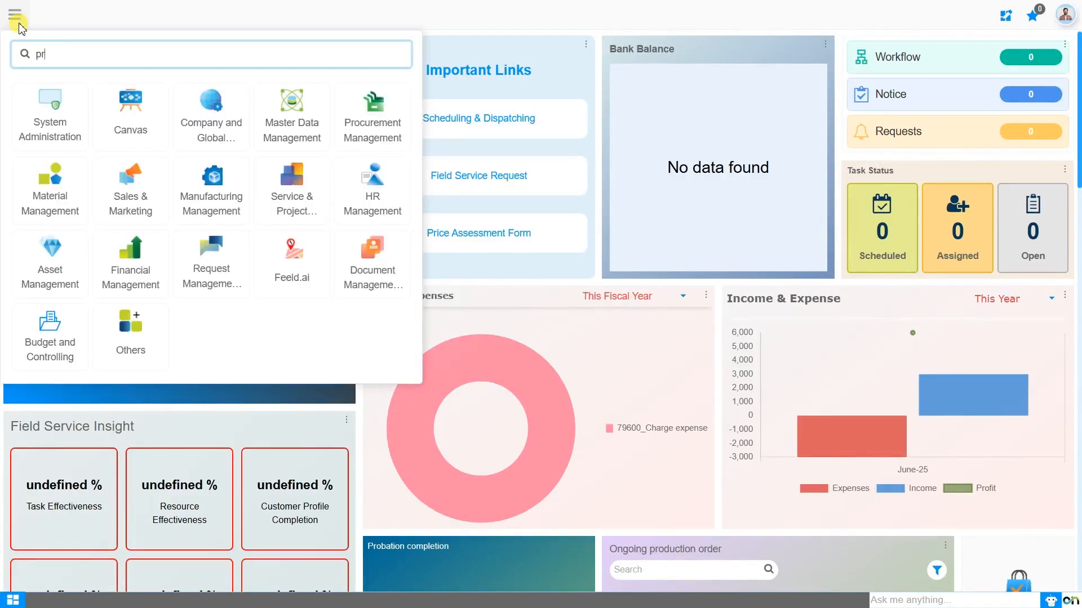
pyautogui.write('ice lis')
pyautogui.press('BackSpace')
pyautogui.click(69, 103)
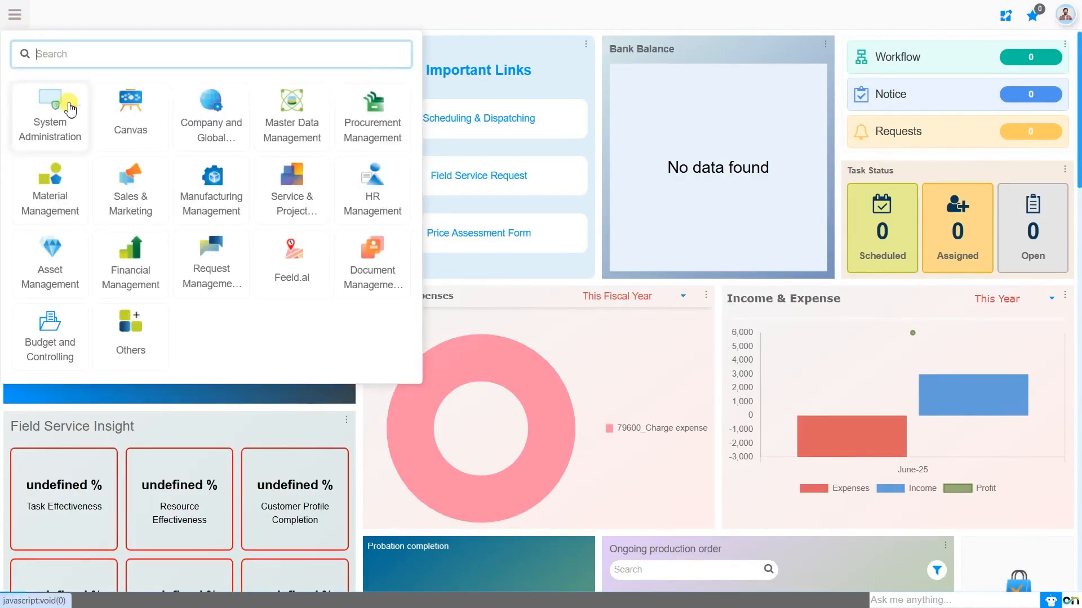
pyautogui.click(290, 136)
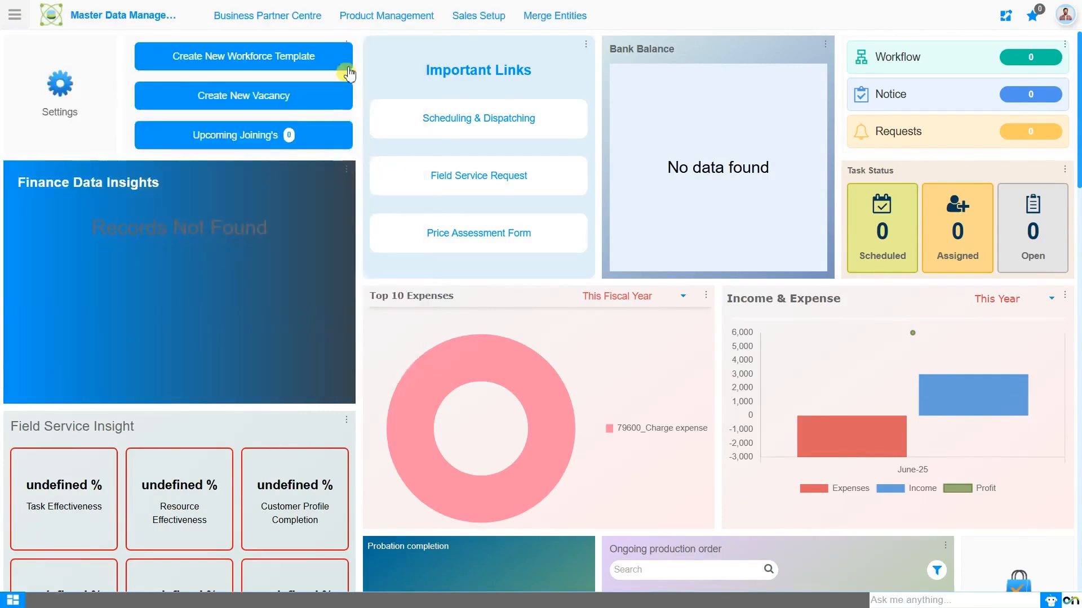
pyautogui.click(387, 16)
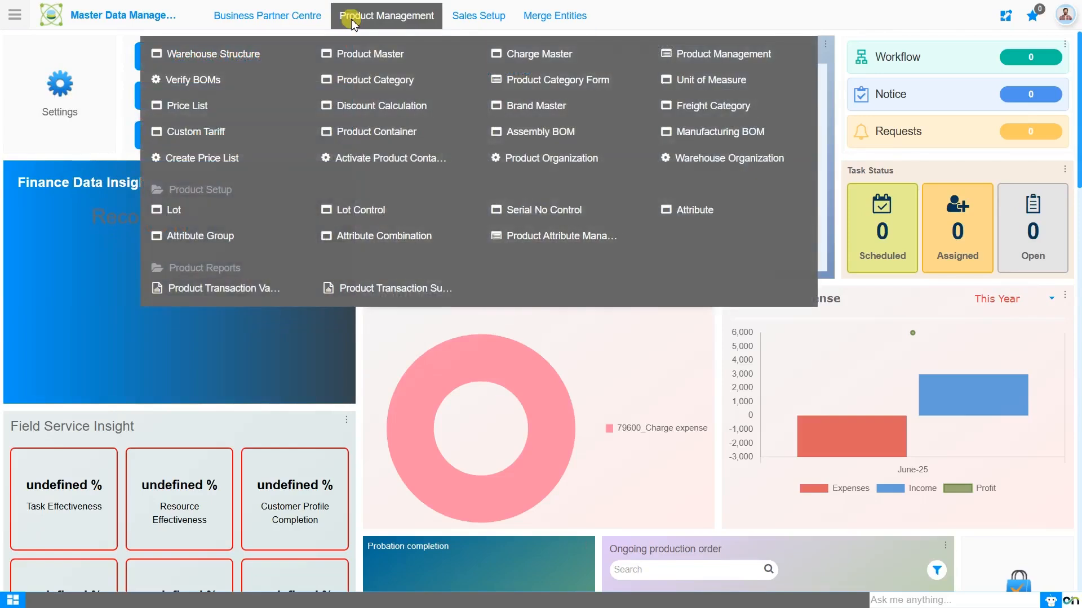
pyautogui.click(199, 110)
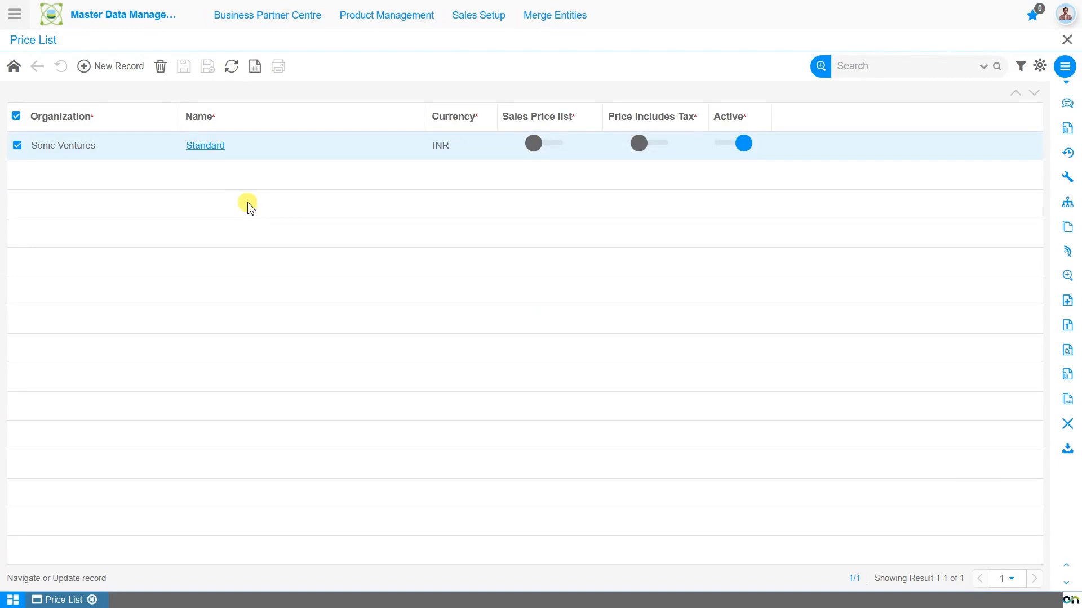
# Open the Standard price list record and delete it.
pyautogui.click(211, 158)
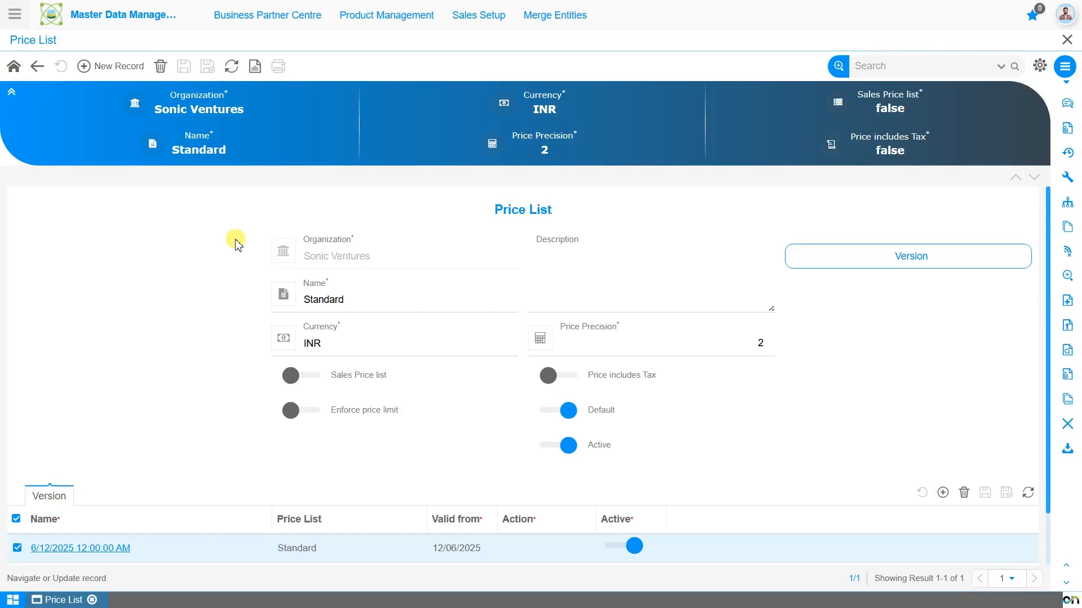
pyautogui.click(385, 303)
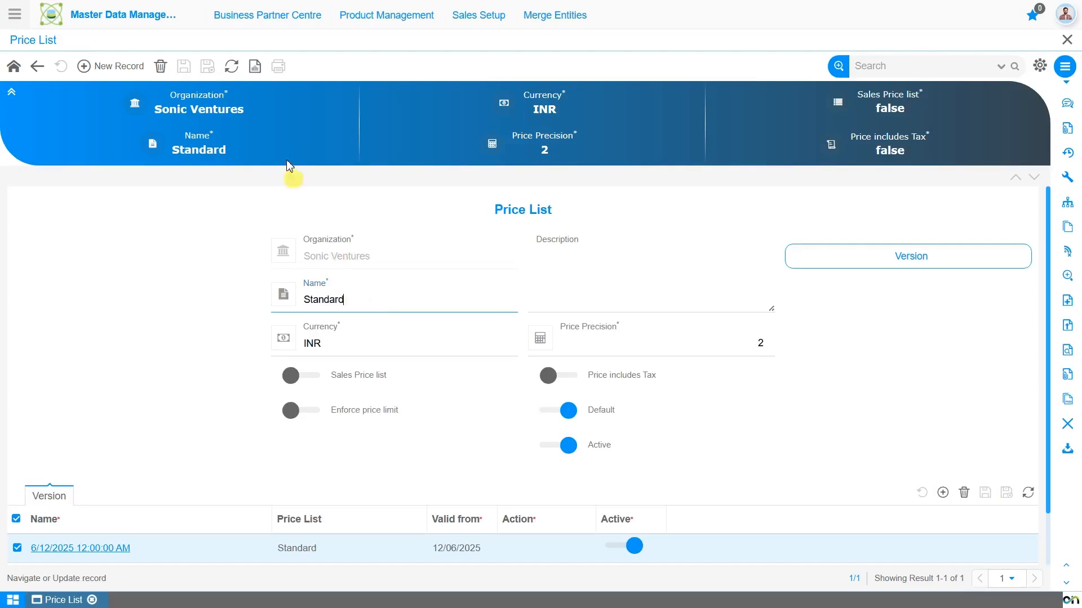
pyautogui.click(165, 70)
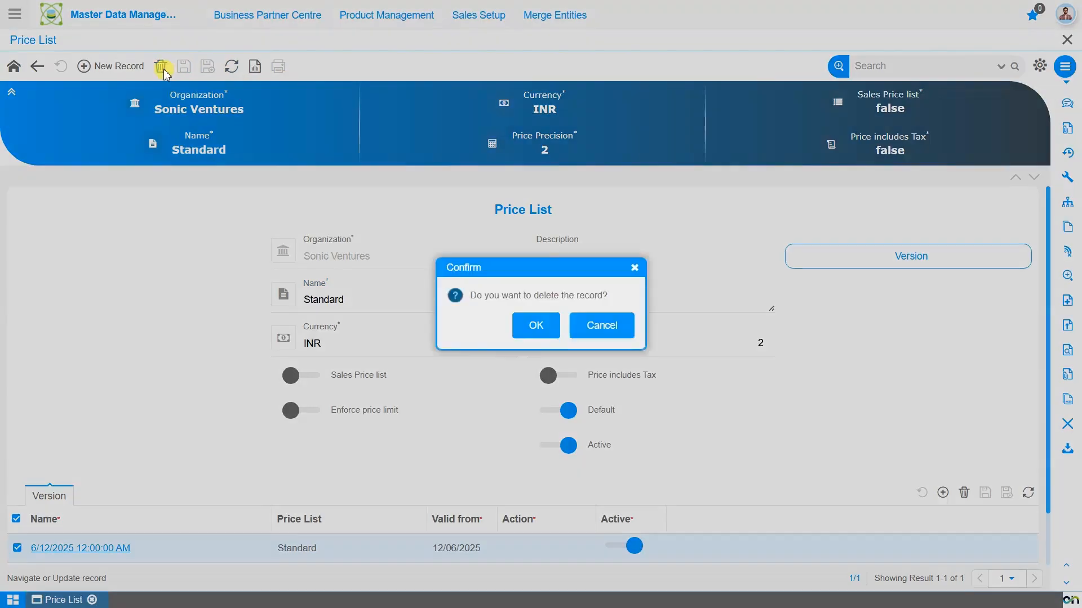
pyautogui.click(539, 333)
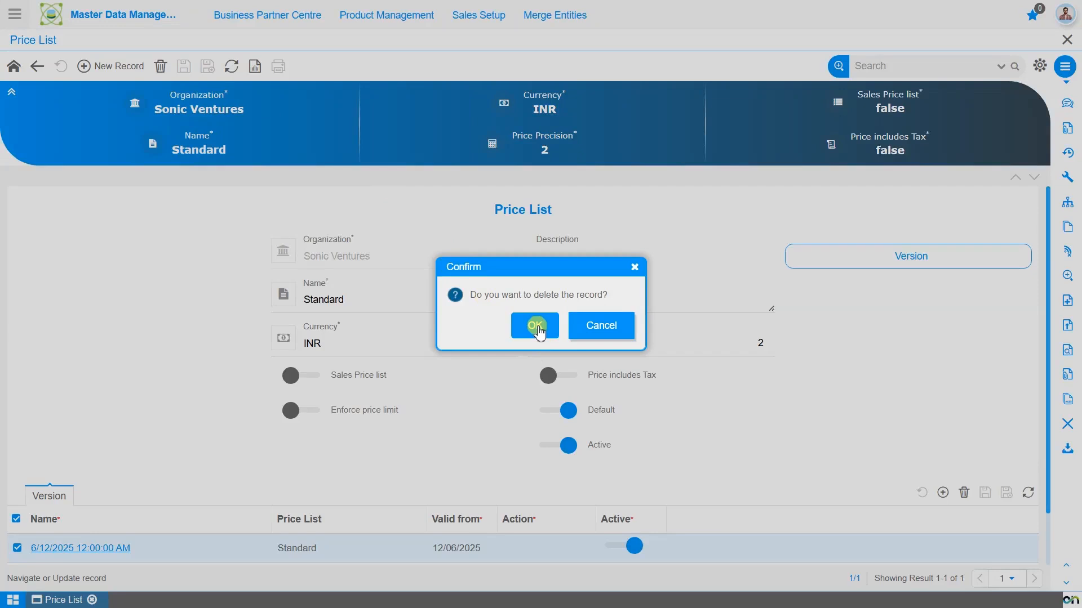
pyautogui.click(542, 333)
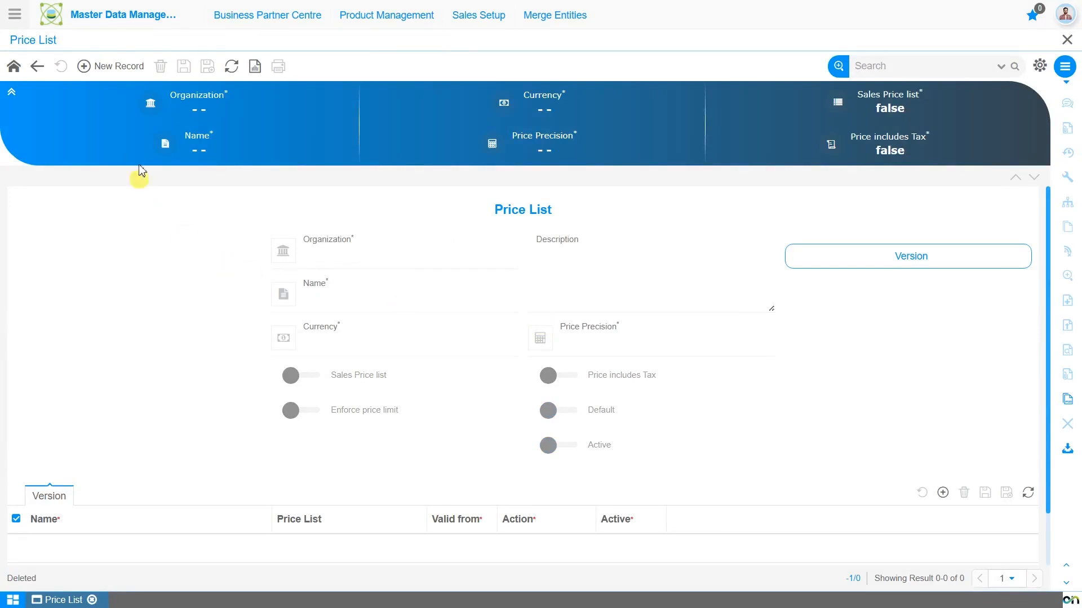
# Start a new price list record for organization * and name it "Sales Pricelist 2025 (INR)".
pyautogui.click(113, 68)
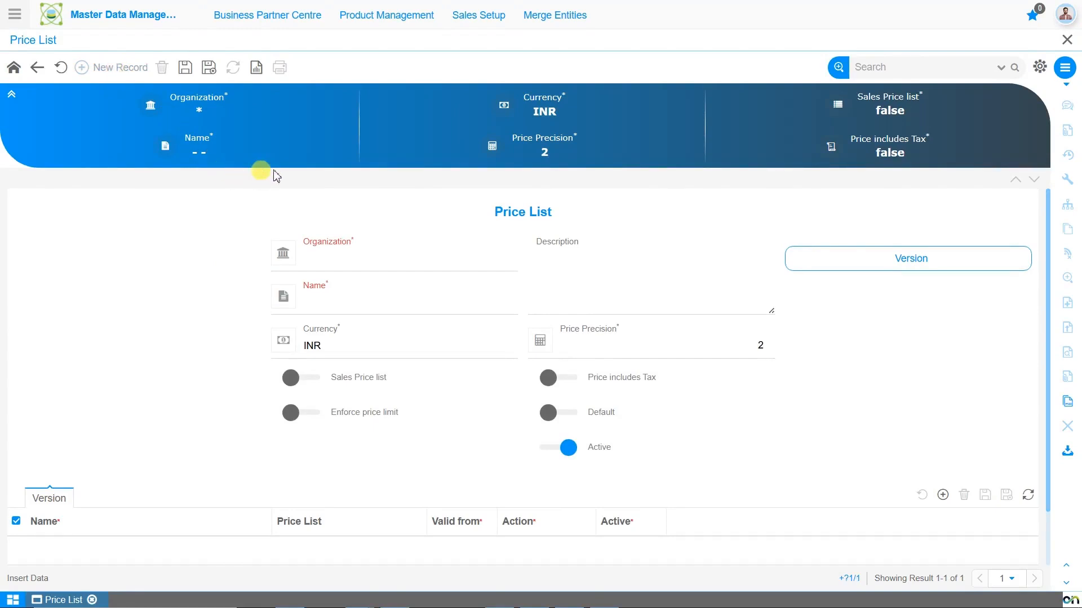
pyautogui.click(340, 269)
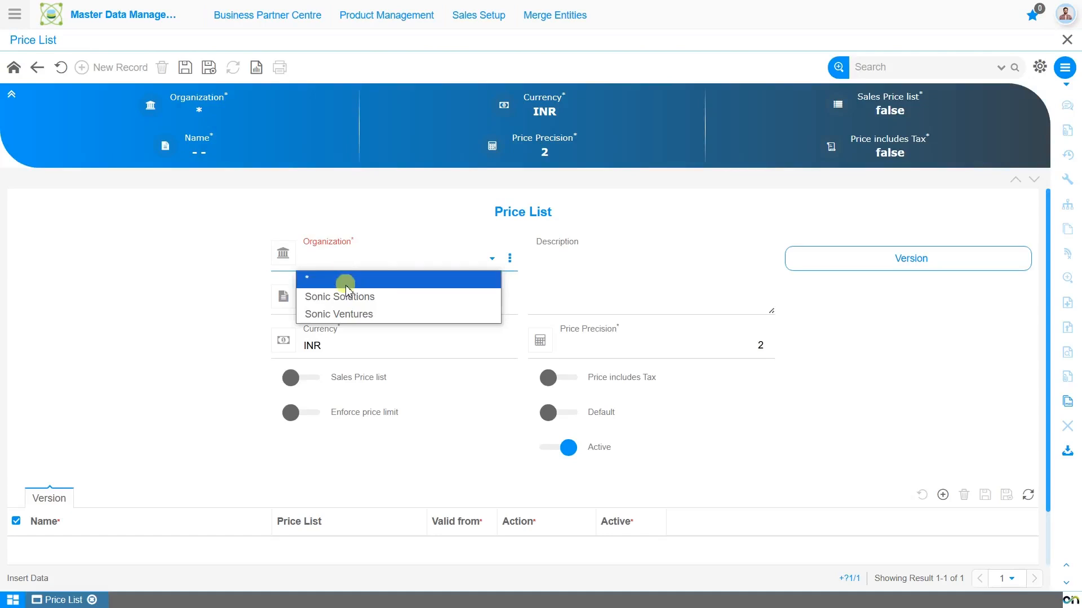
pyautogui.click(346, 285)
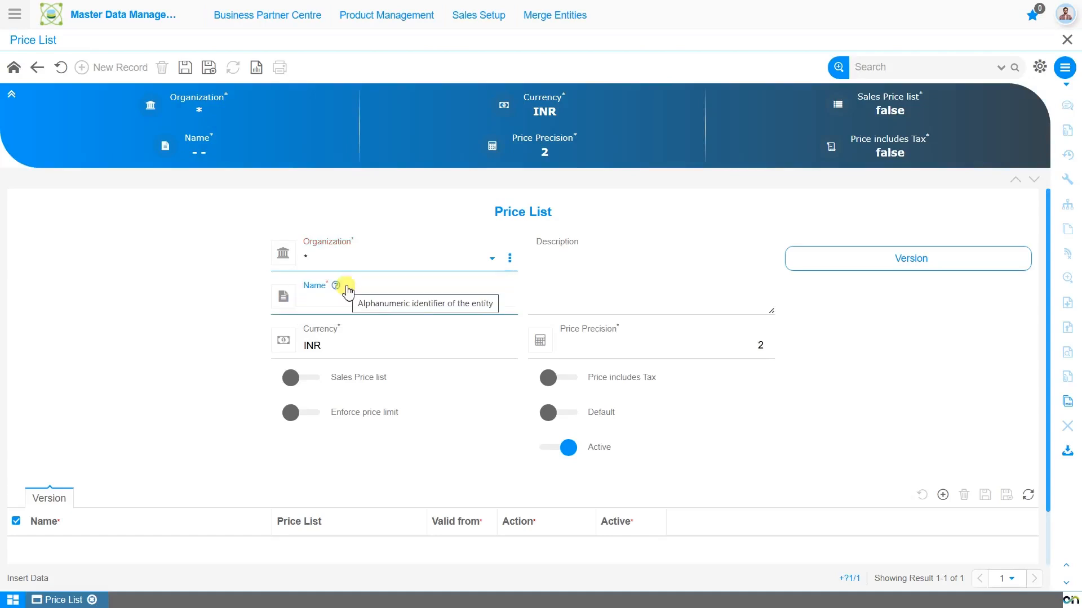
pyautogui.click(350, 304)
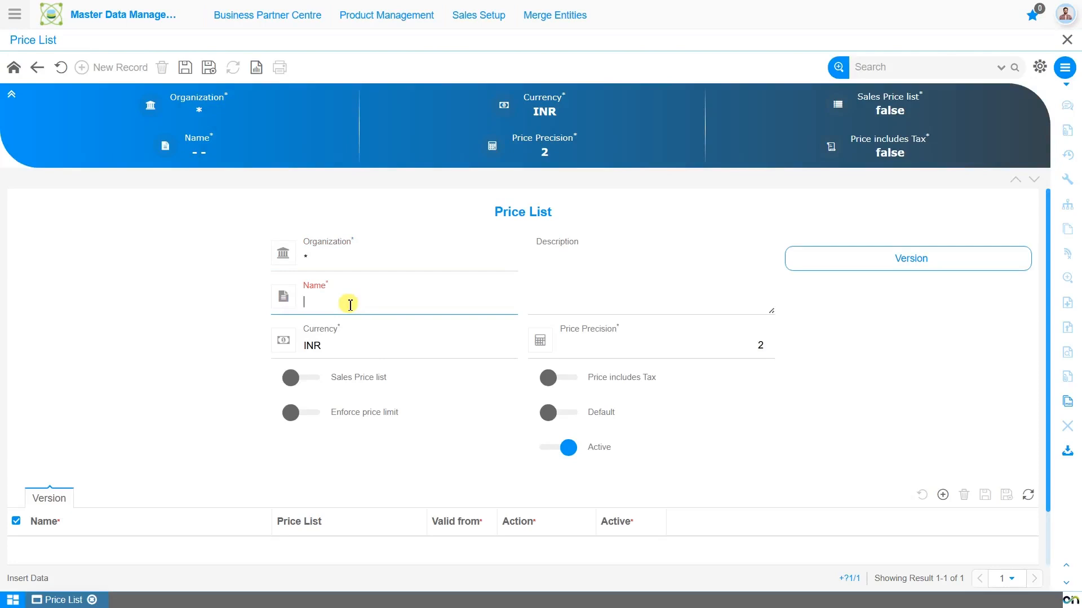
pyautogui.write('Sales Pricelist 2025 (INR')
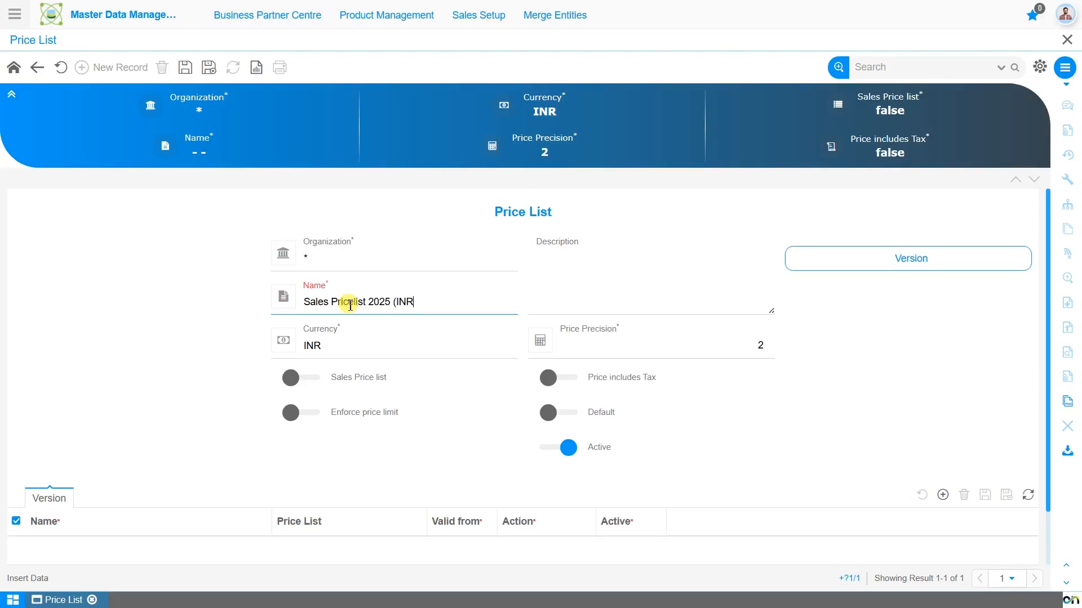
pyautogui.write(')')
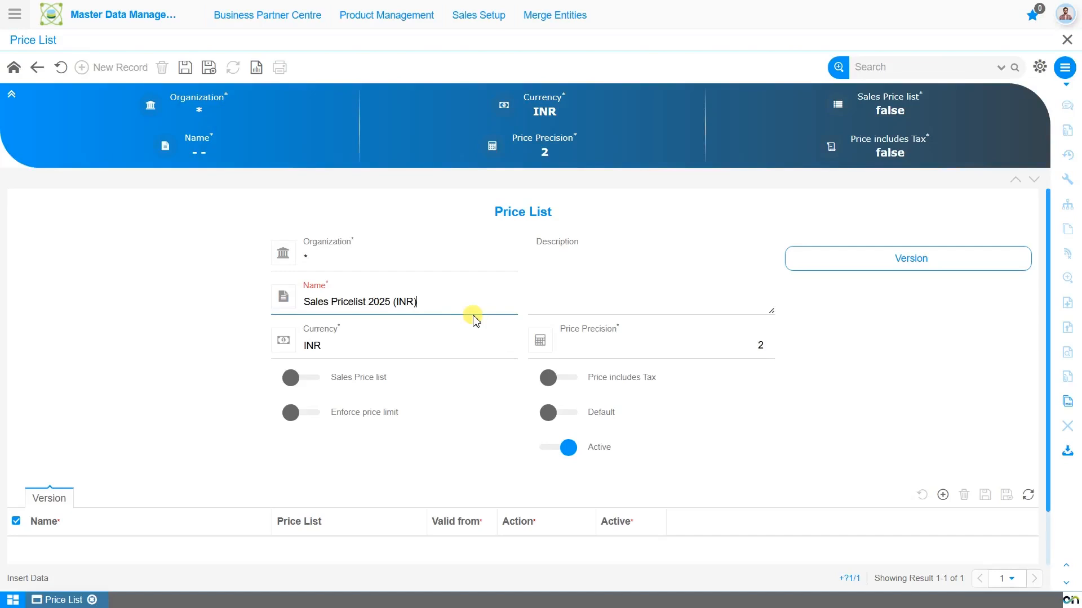
# Keep INR as the price list's currency, mark it as a sales price list and save the record.
pyautogui.click(649, 283)
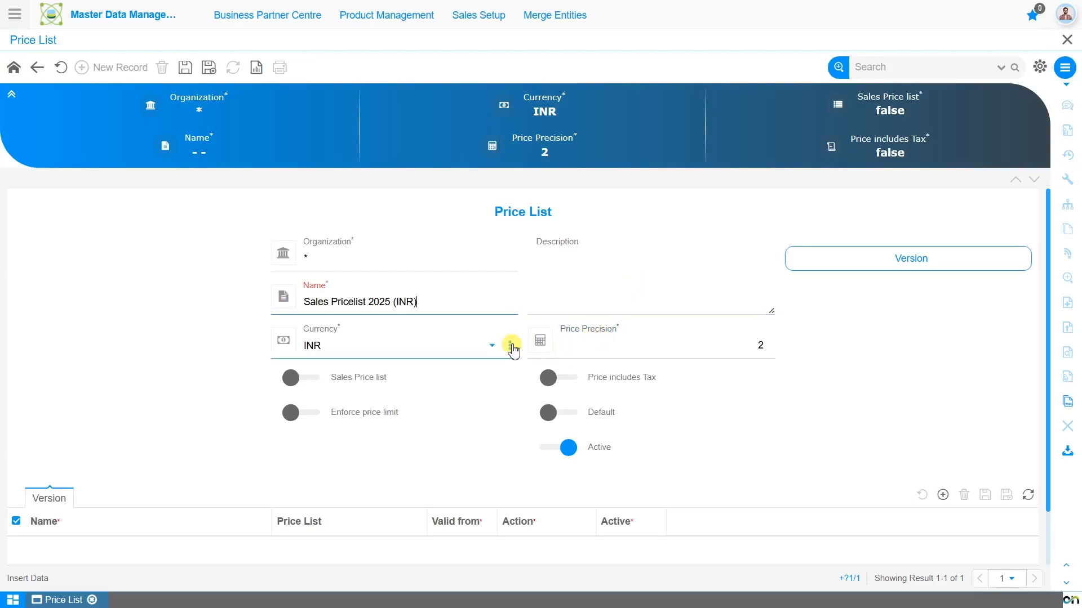
pyautogui.click(460, 357)
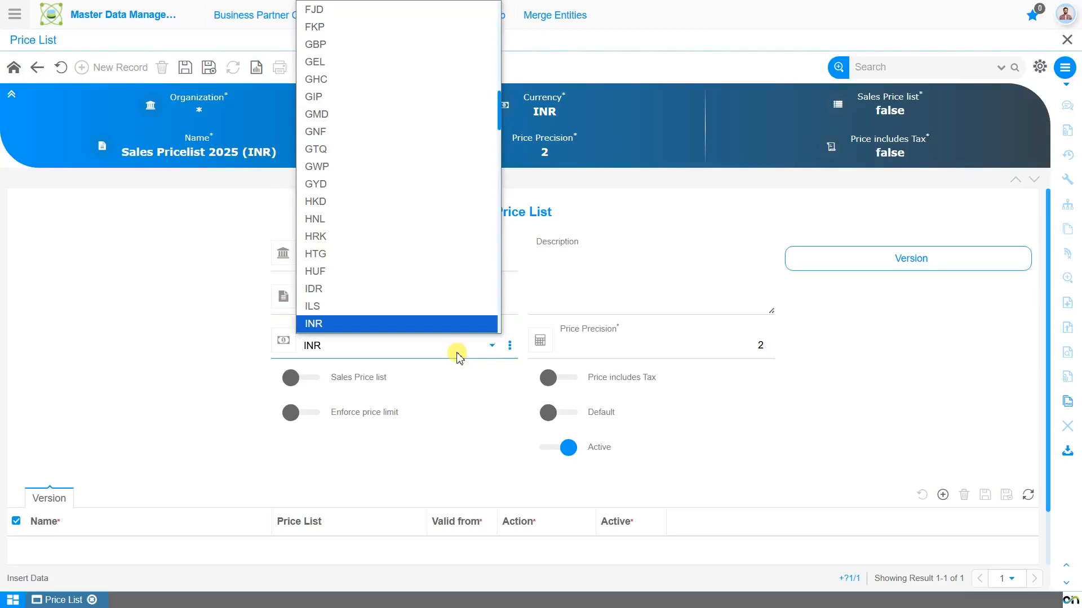
pyautogui.click(458, 356)
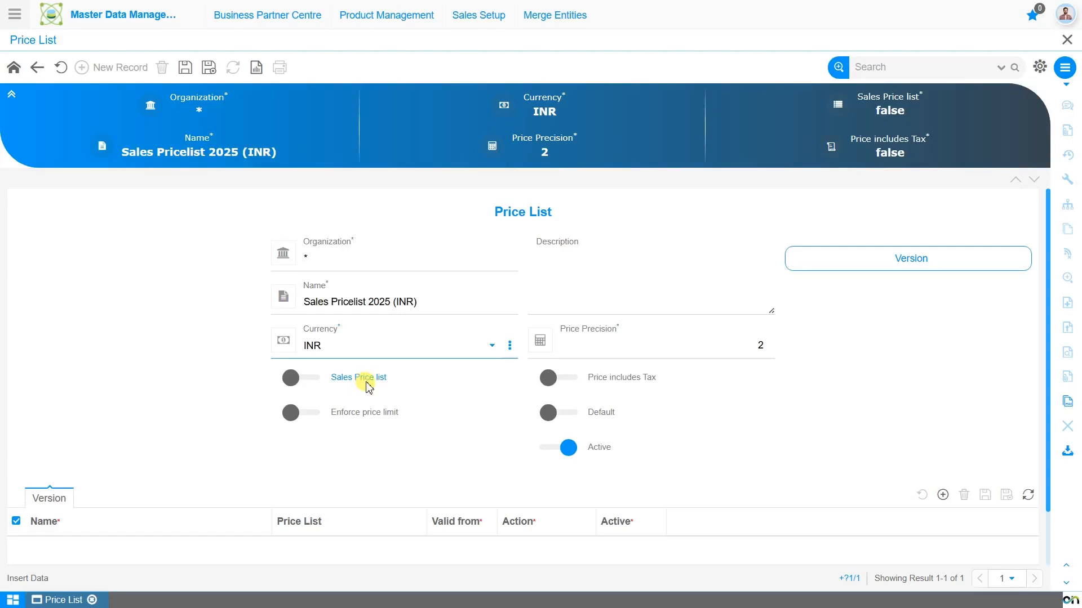
pyautogui.click(319, 384)
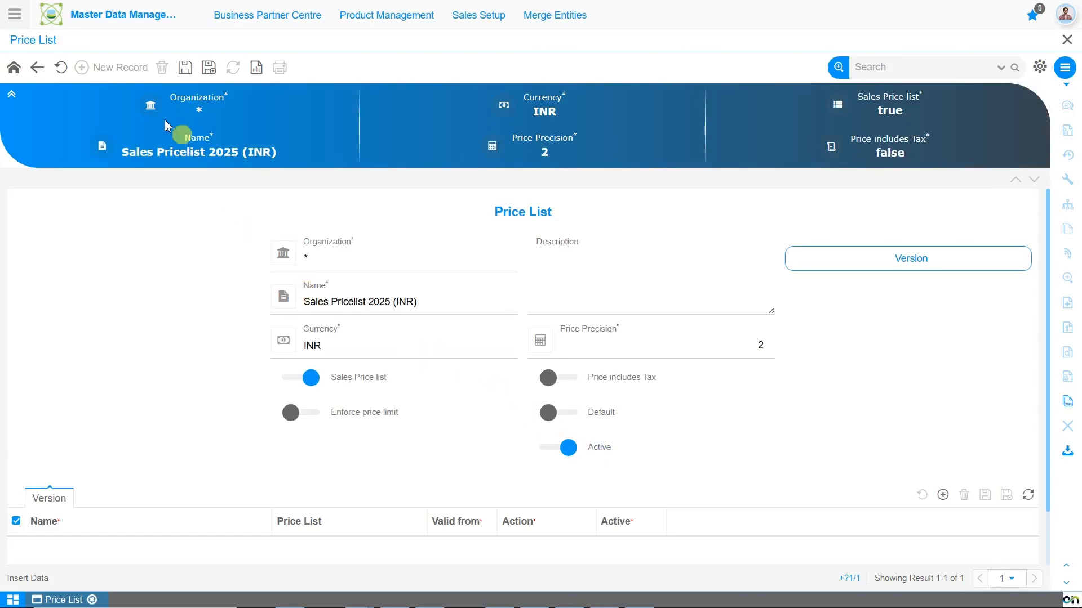
pyautogui.click(184, 69)
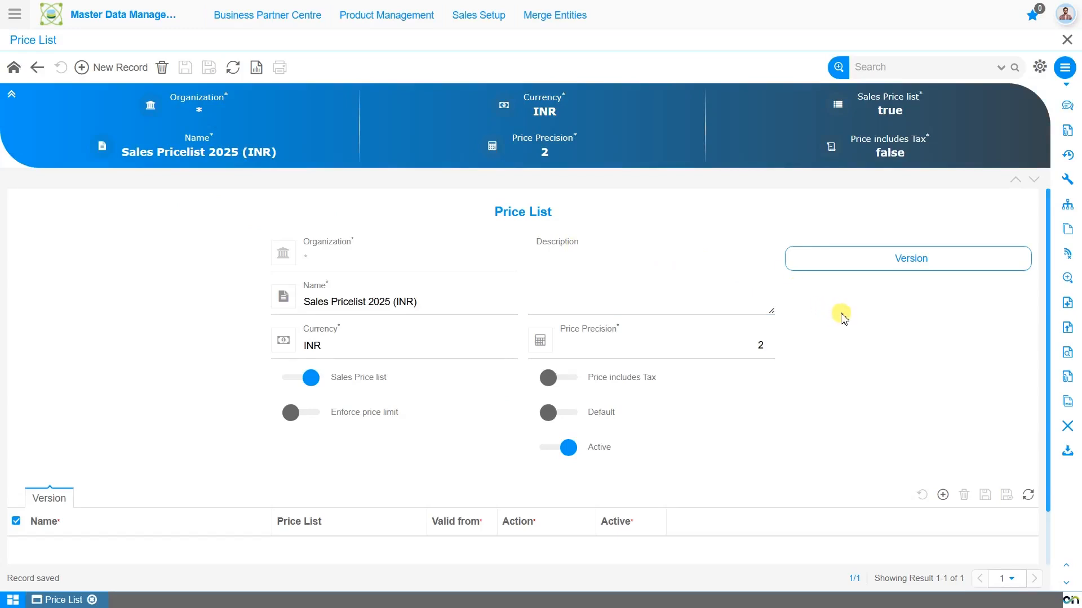
# Add a new version to the sales price list and name it "Sales Prices - Q1 2025".
pyautogui.click(860, 270)
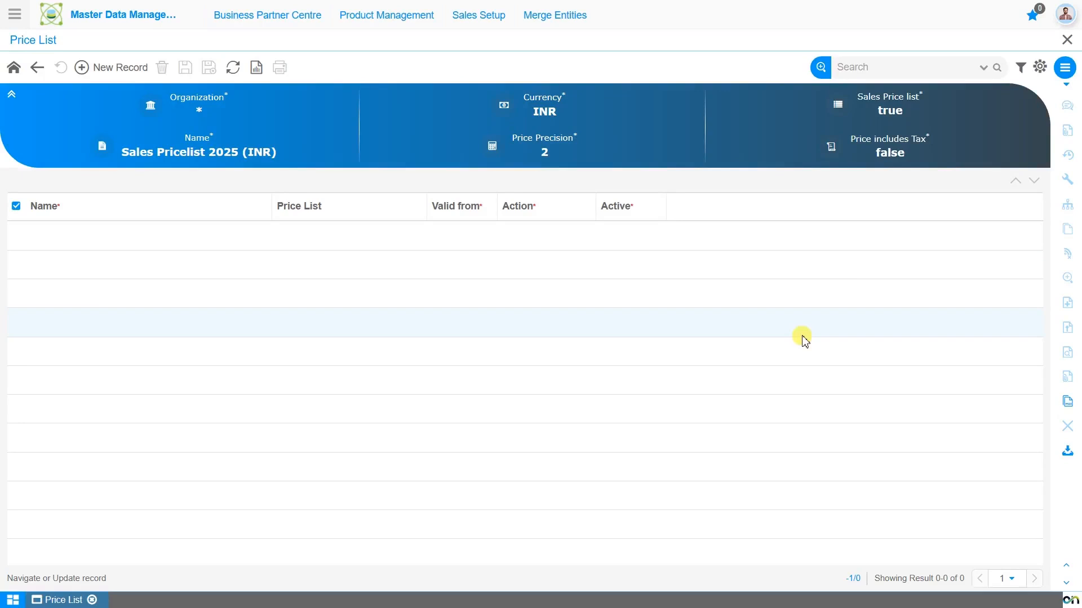
pyautogui.click(114, 70)
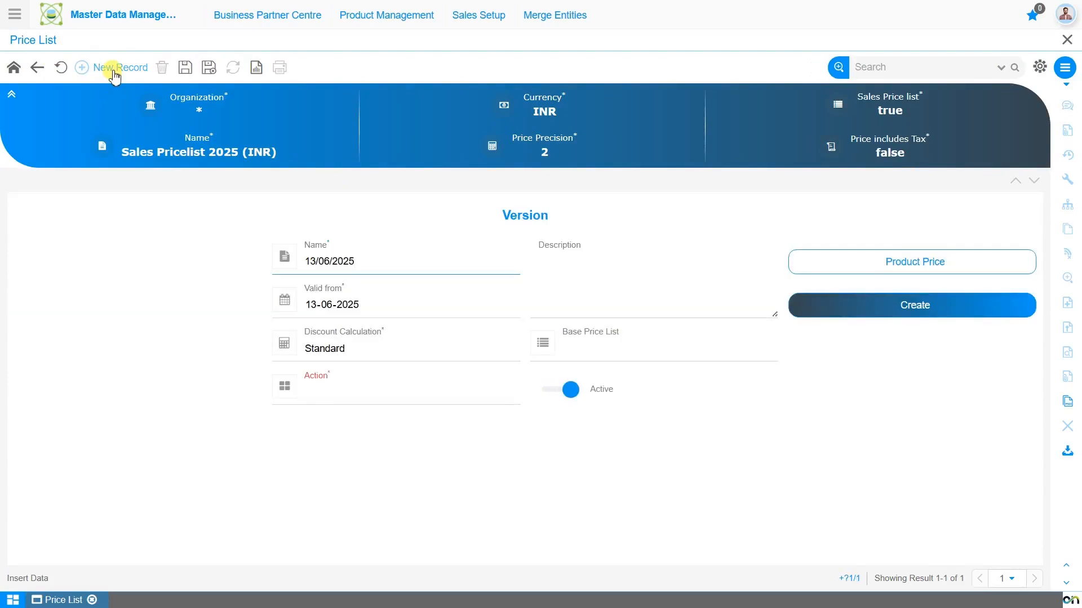
pyautogui.click(390, 262)
pyautogui.hotkey('ctrl', 'a')
pyautogui.press('BackSpace')
pyautogui.write('Sales')
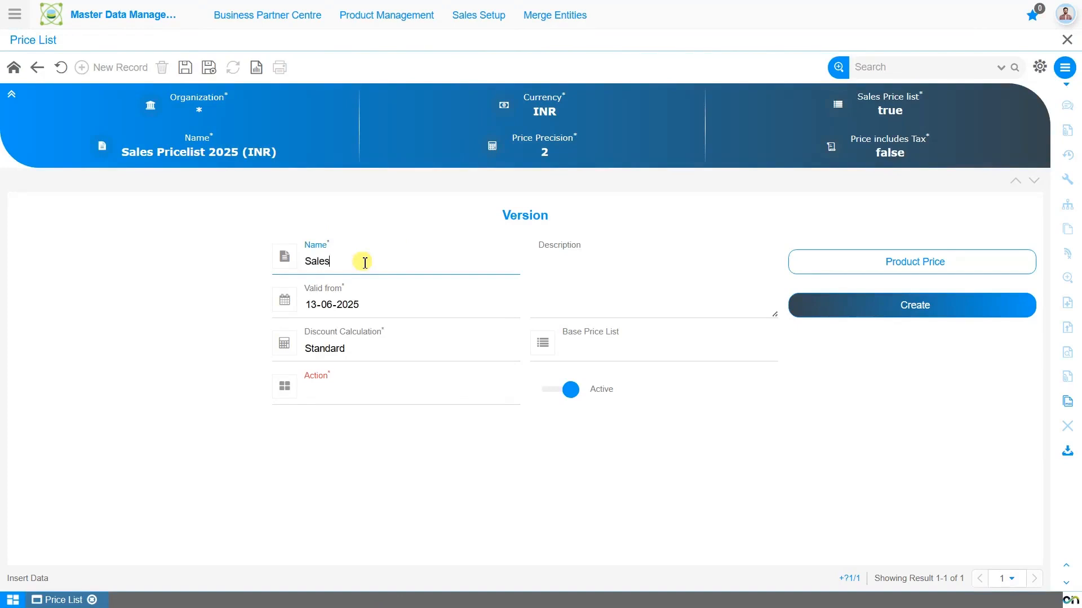
pyautogui.write(' Prices - Q1 2025')
# Set the version's valid-from date to 01-01-2025 and its discount calculation to Standard.
pyautogui.click(369, 307)
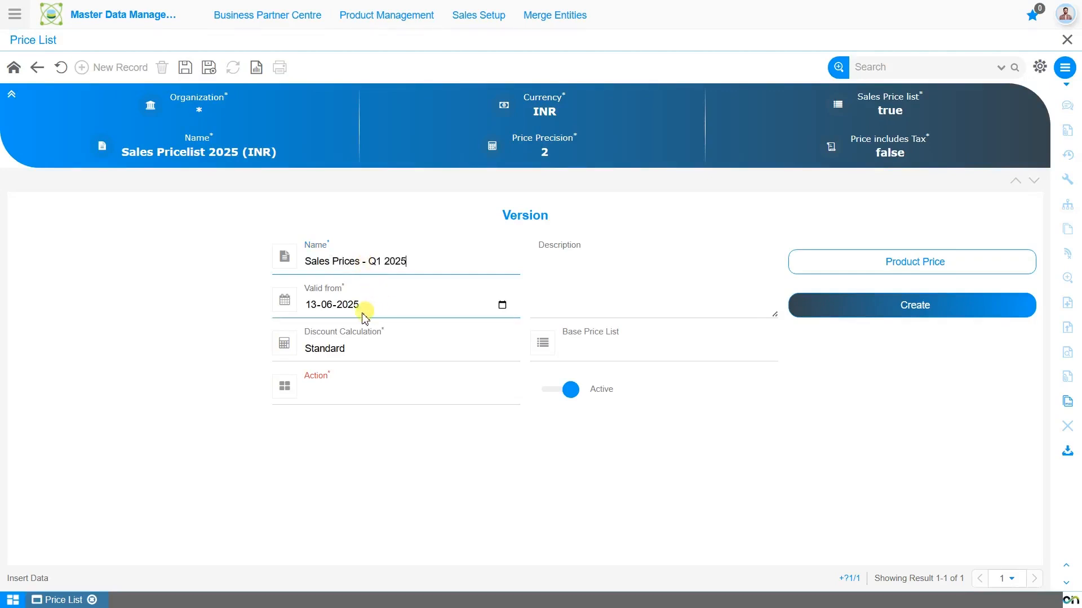
pyautogui.click(317, 307)
pyautogui.write('01-')
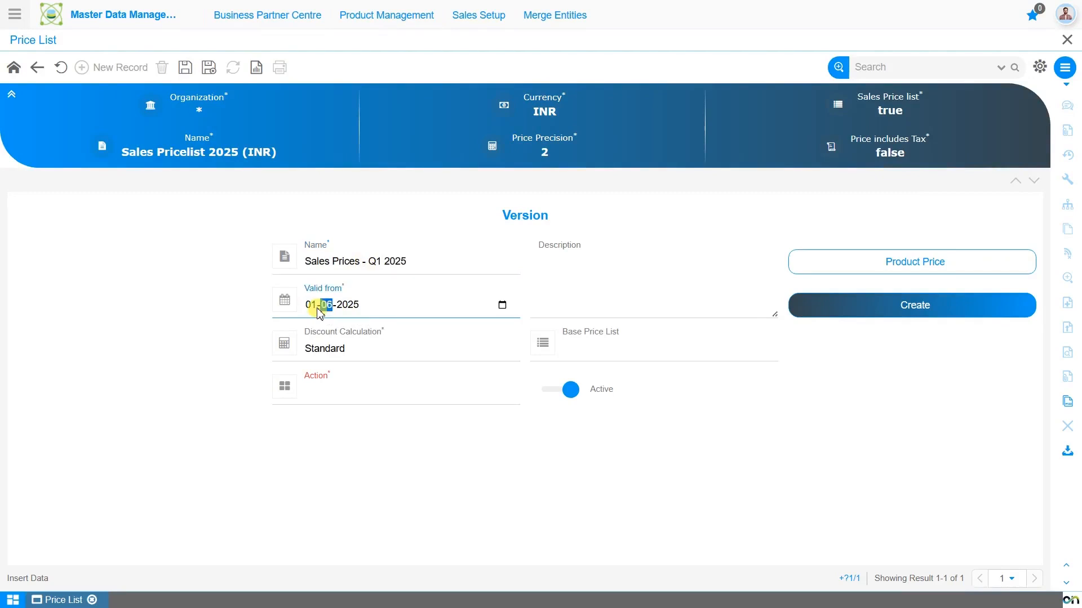
pyautogui.write('01')
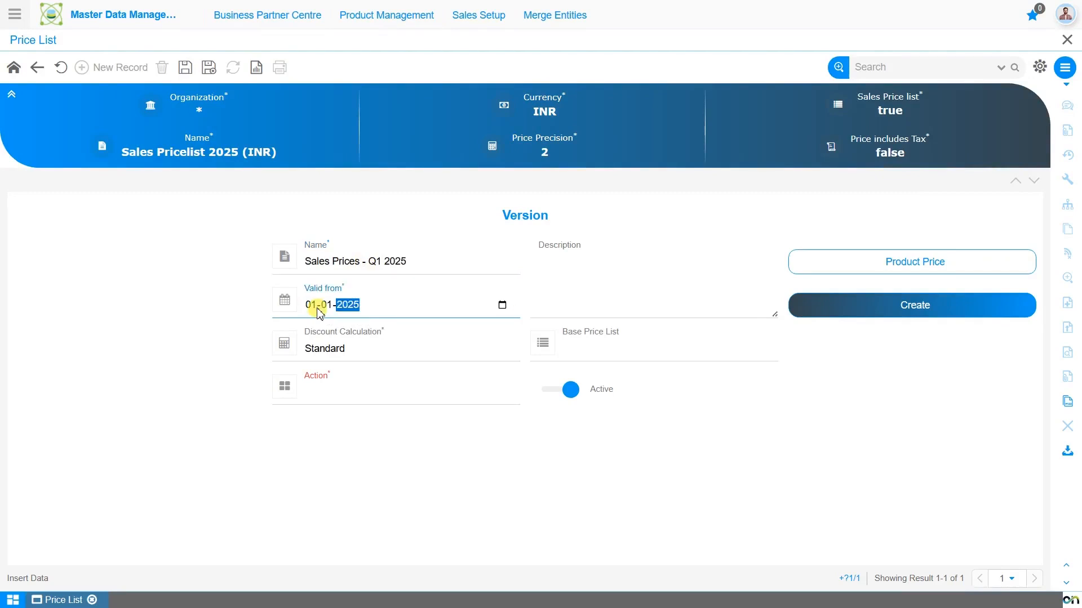
pyautogui.click(577, 292)
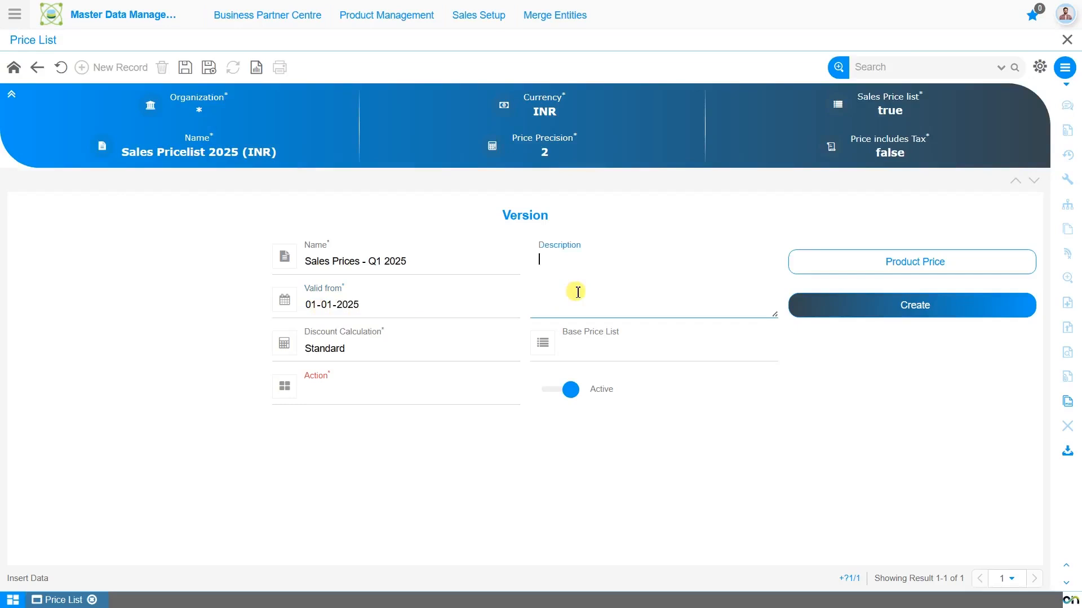
pyautogui.click(401, 366)
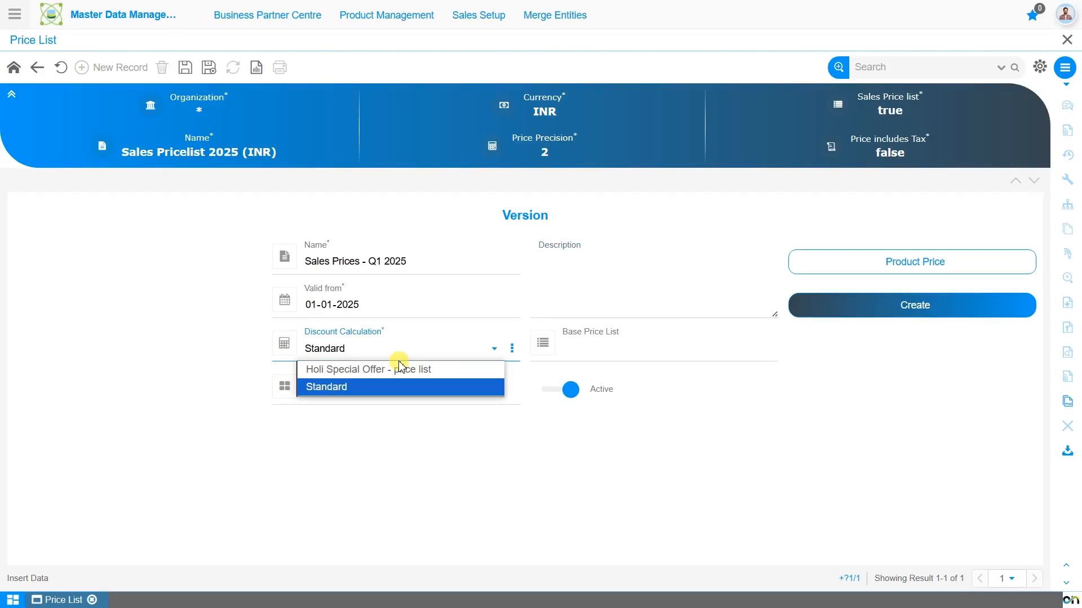
pyautogui.click(401, 387)
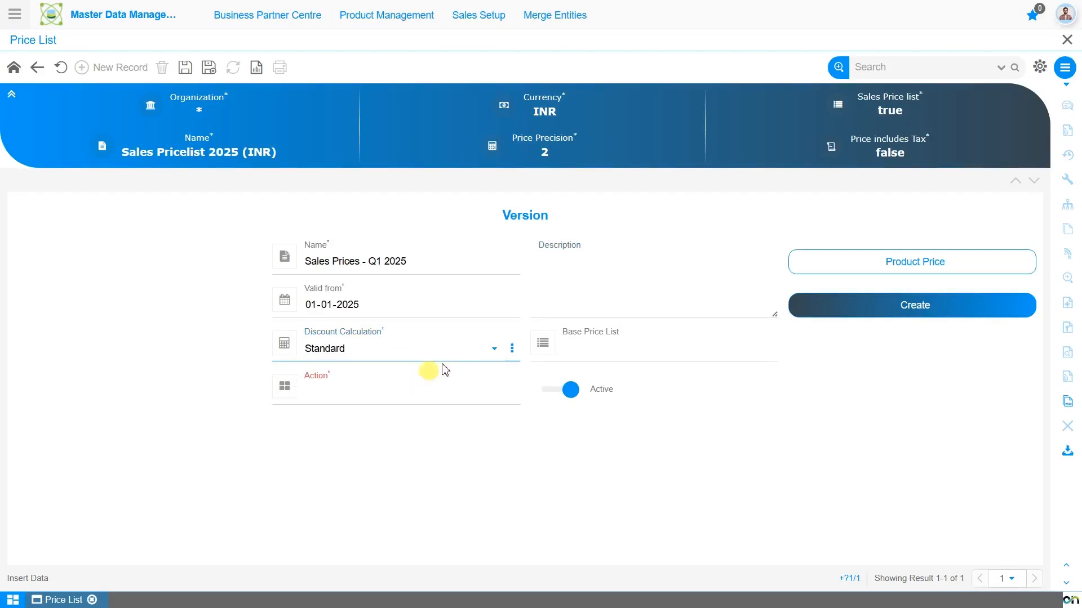
# Zoom into the version's Standard discount calculation and open its record to review the discount schema.
pyautogui.click(512, 351)
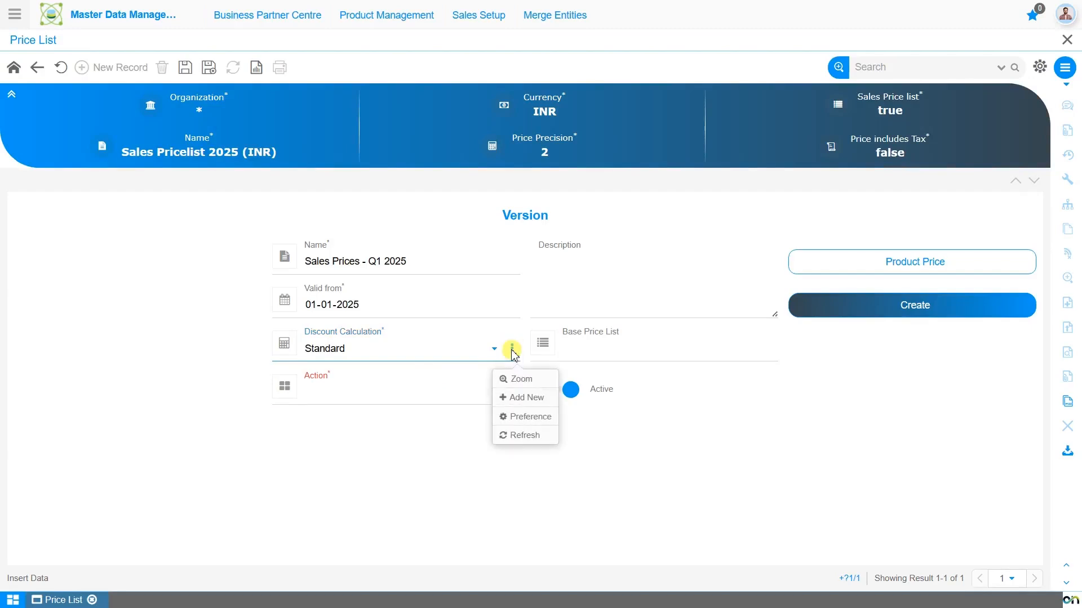
pyautogui.click(519, 379)
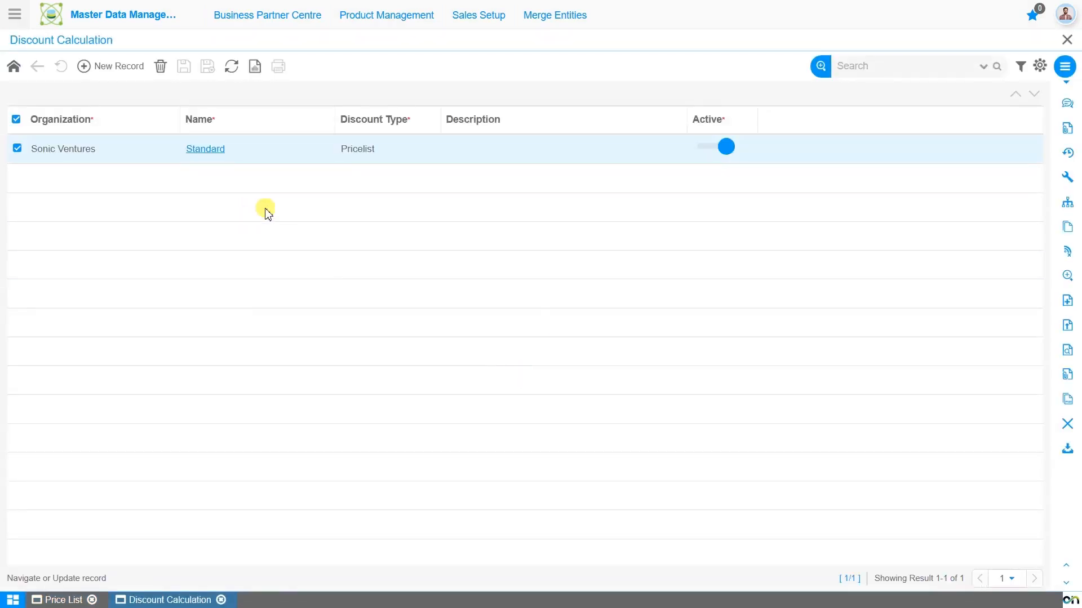
pyautogui.click(210, 150)
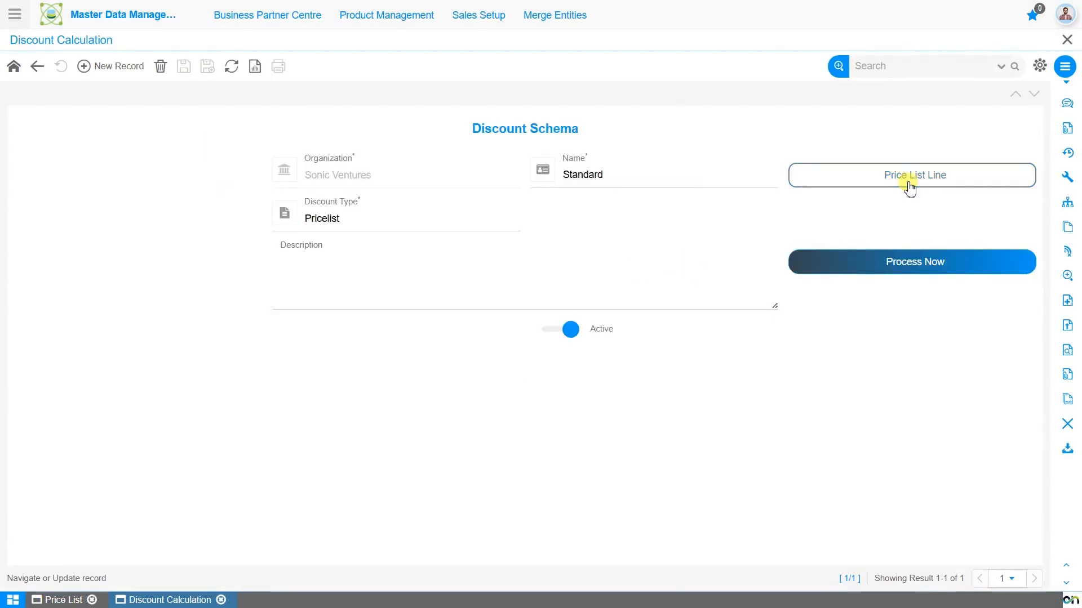
# View the Standard discount schema's price list lines and return to the price list version.
pyautogui.click(910, 189)
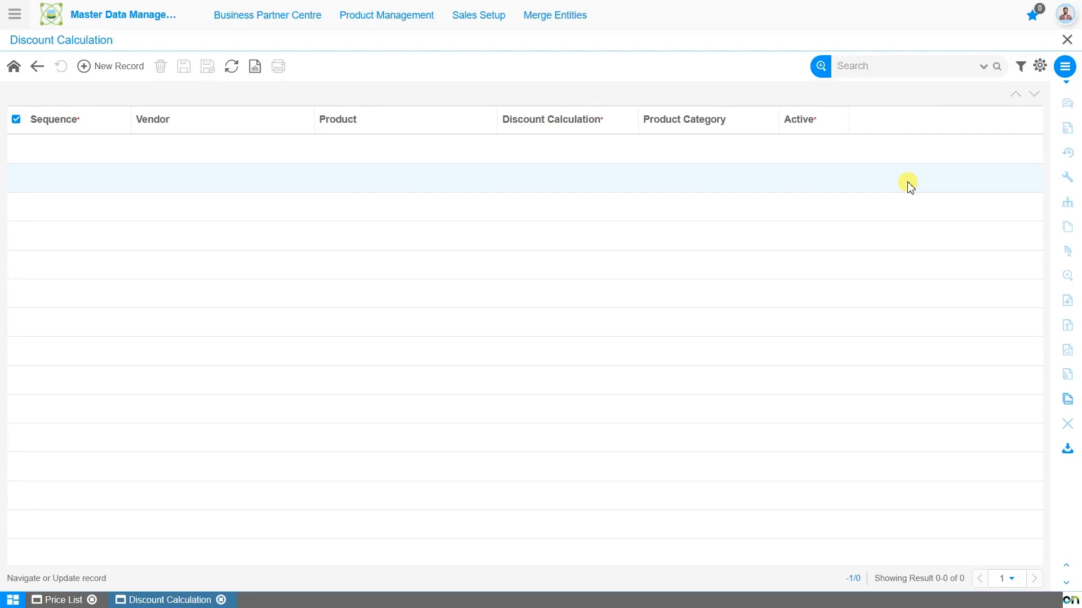
pyautogui.click(57, 600)
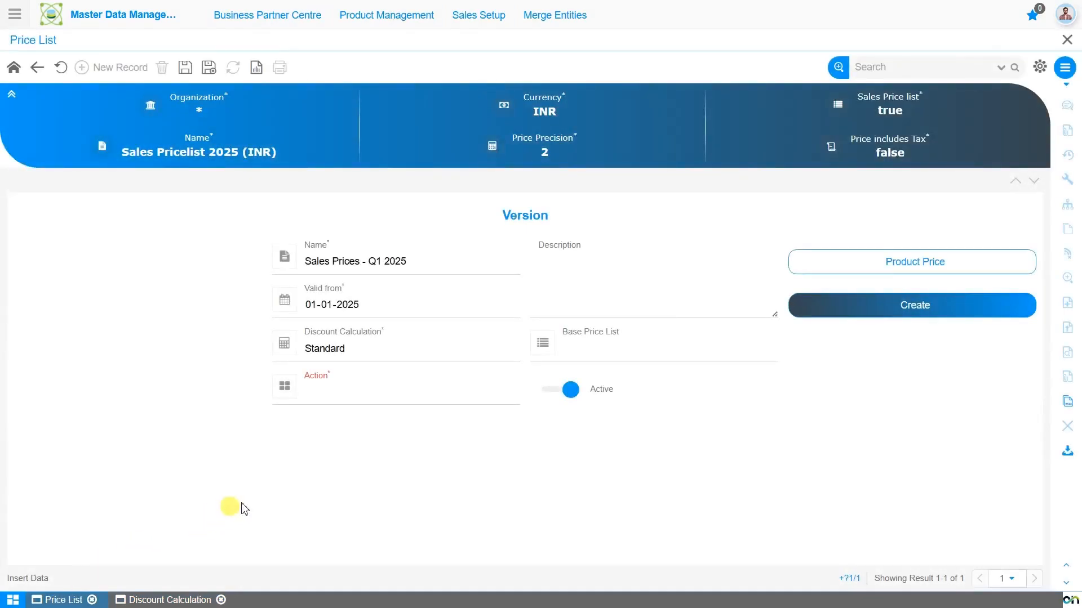
# Leave the version's base price list empty, set its action to Skip and save the version.
pyautogui.click(613, 353)
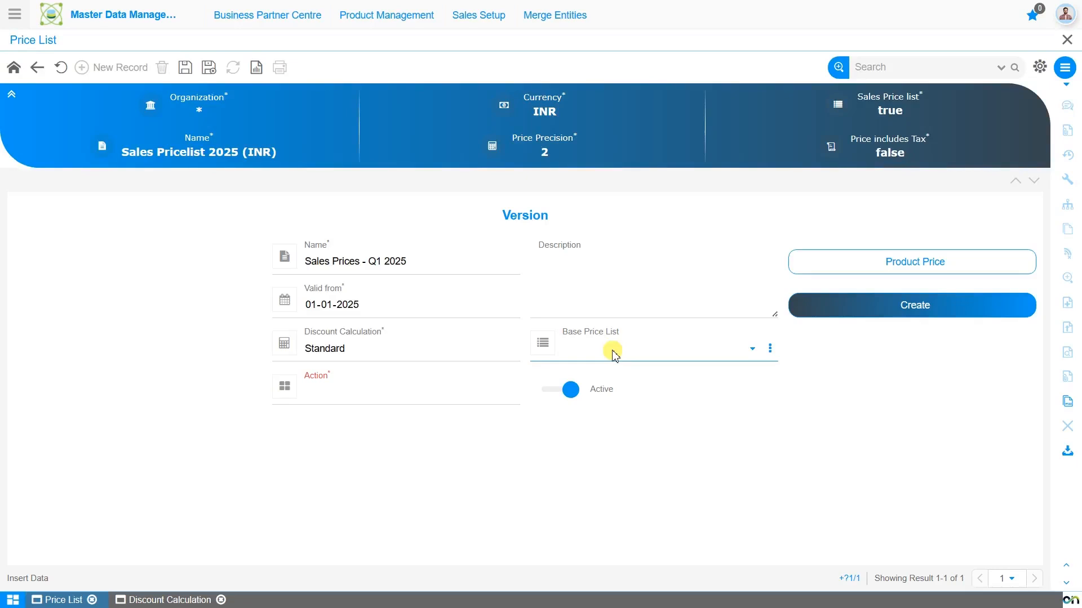
pyautogui.click(412, 401)
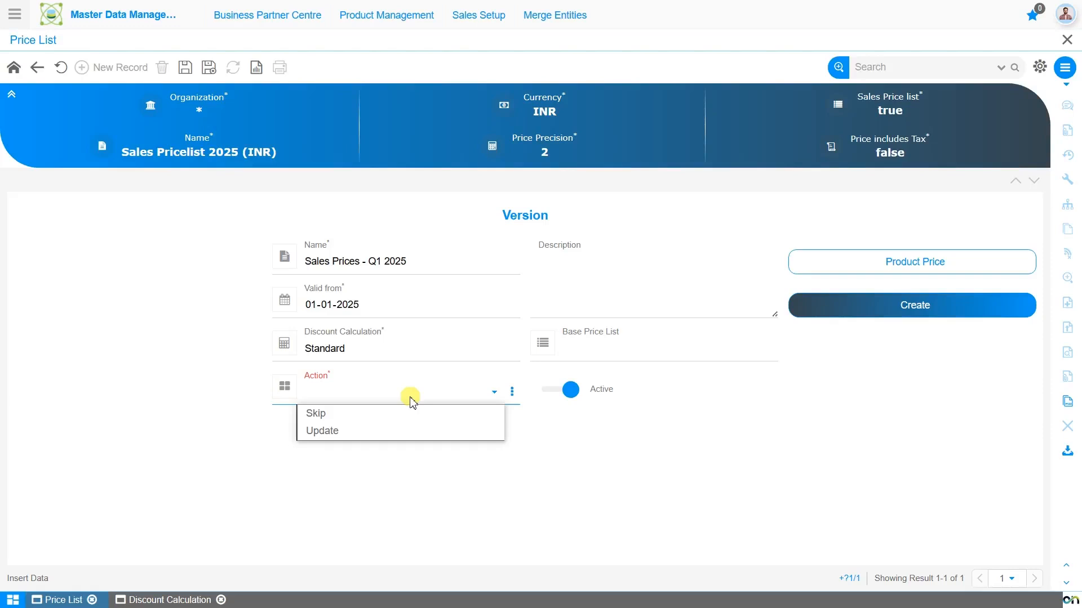
pyautogui.click(417, 414)
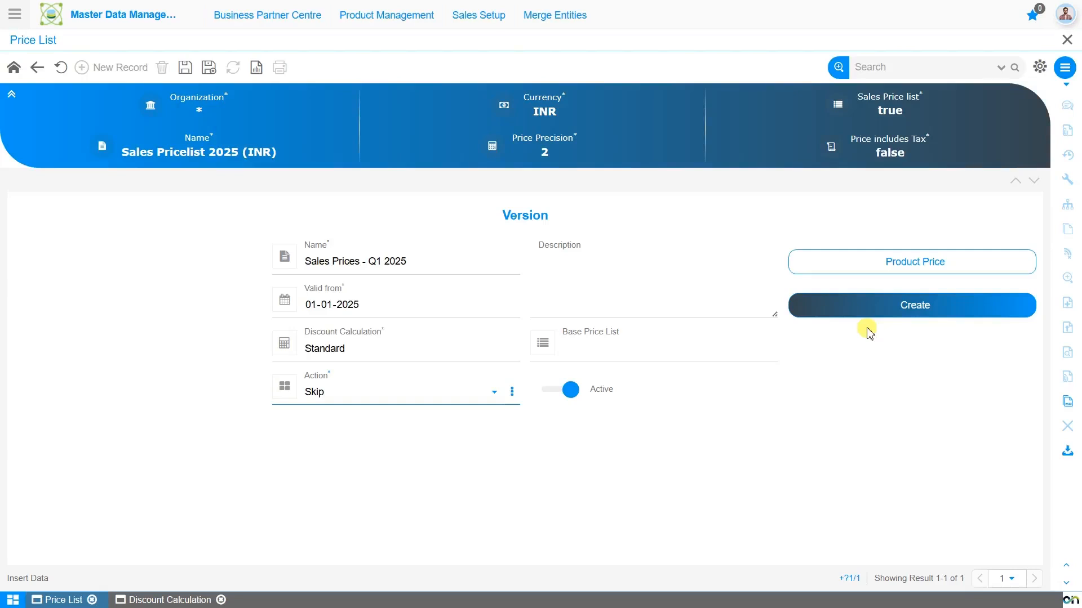
pyautogui.click(184, 69)
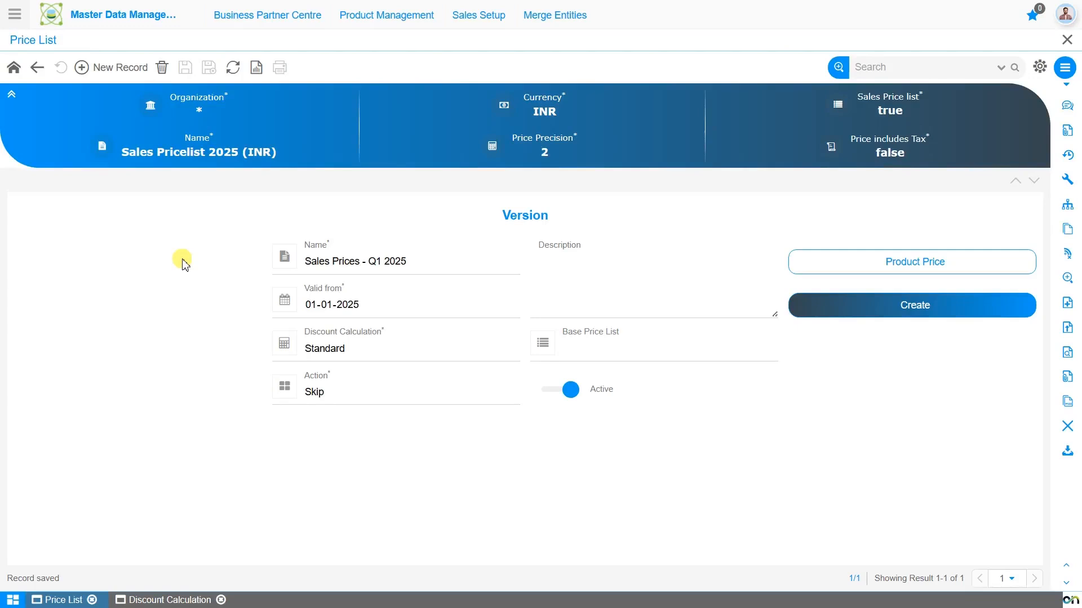
# Start a new product price record in the Q1 2025 version and choose Simple Leather Case as the product.
pyautogui.click(916, 268)
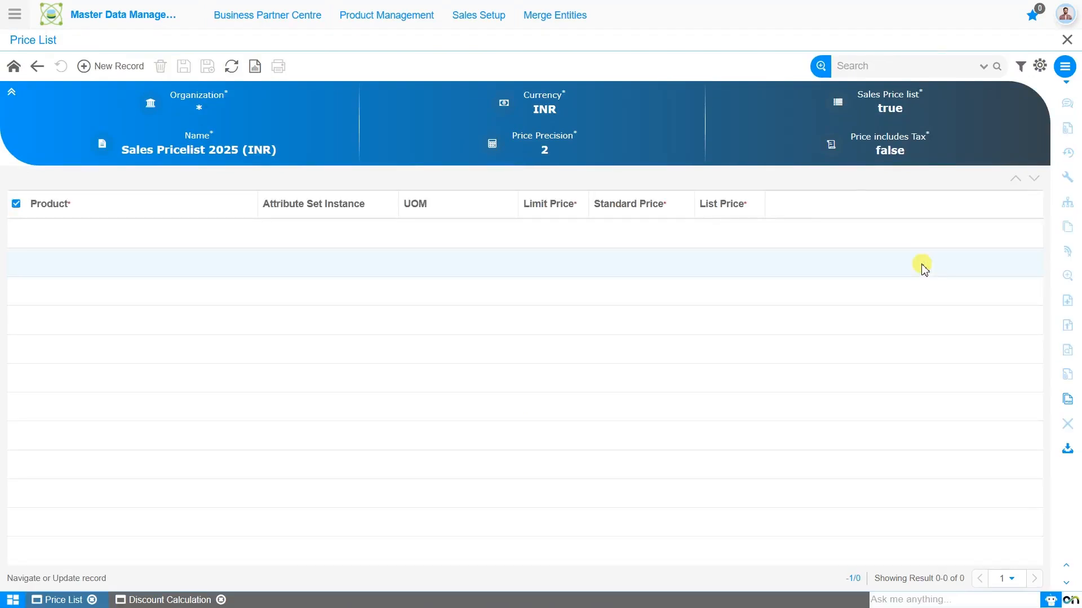
pyautogui.click(96, 66)
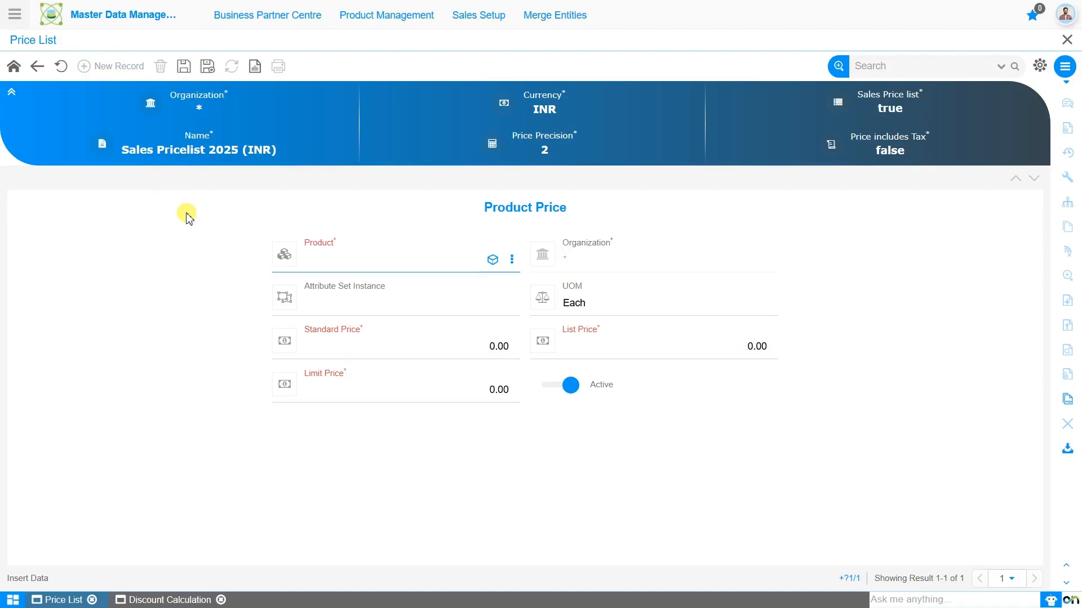
pyautogui.write('simp')
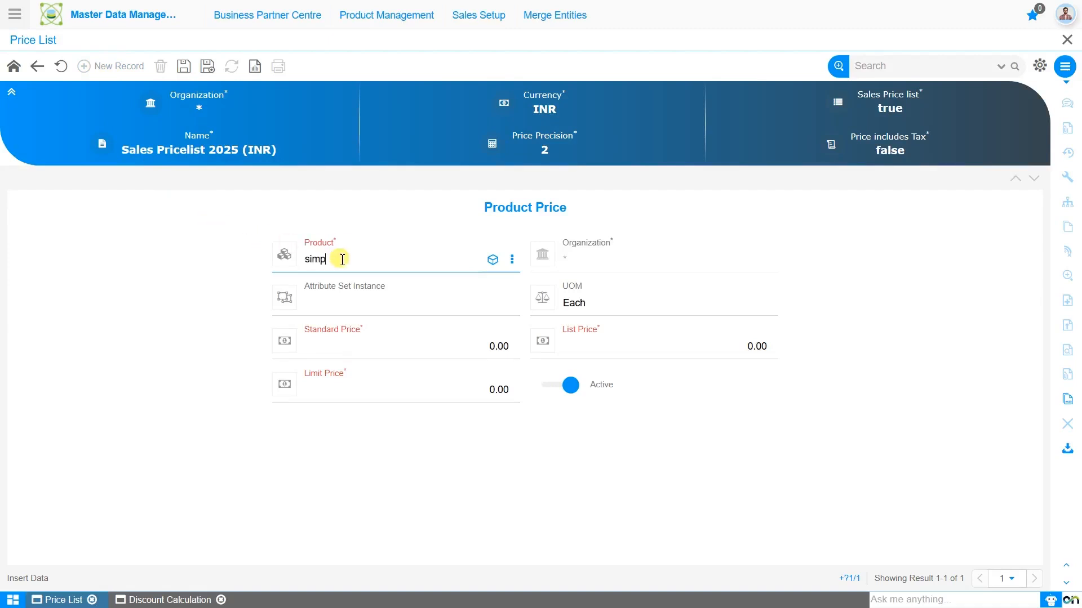
pyautogui.press('Down')
pyautogui.press('Return')
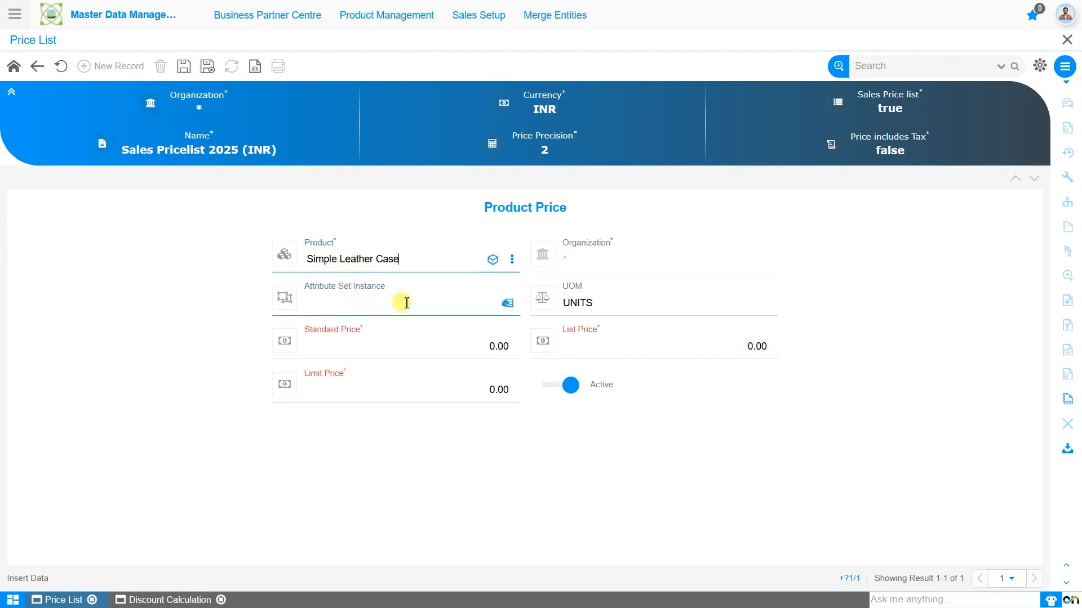
# Assign an attribute set instance with mobile case color Red to the Simple Leather Case price.
pyautogui.click(510, 306)
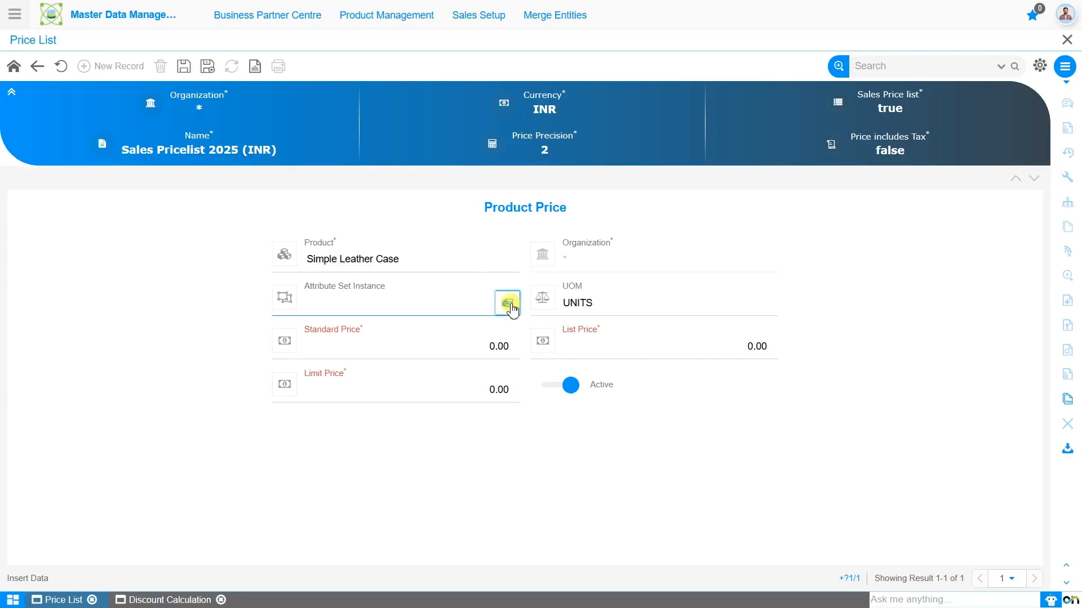
pyautogui.click(509, 307)
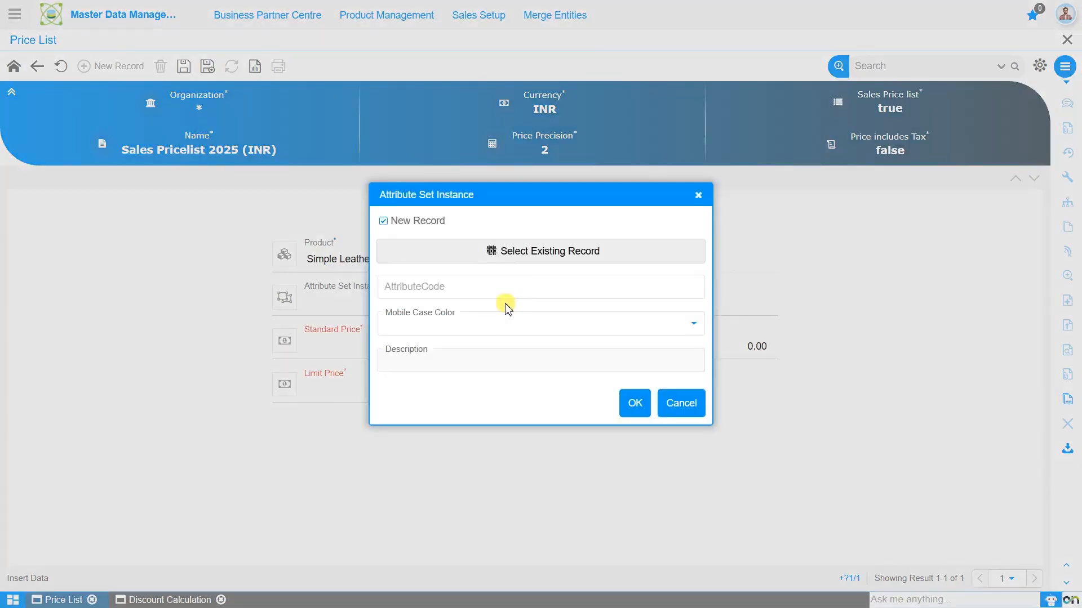
pyautogui.click(507, 323)
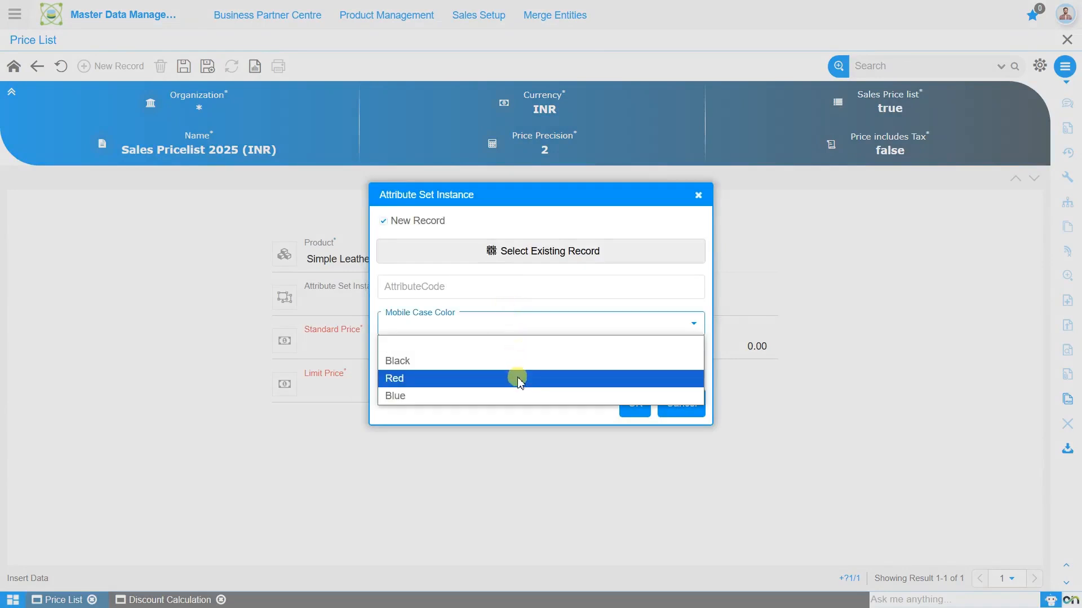
pyautogui.click(519, 379)
pyautogui.click(635, 406)
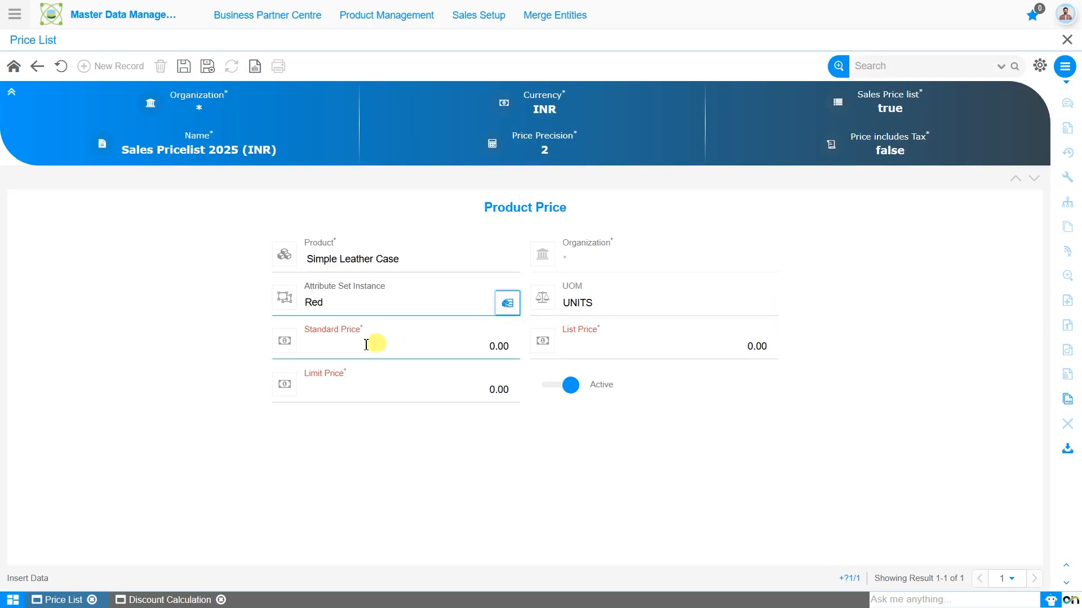
# Set the Simple Leather Case's standard price to 300, list price to 320 and limit price to 250, and save the record.
pyautogui.click(327, 342)
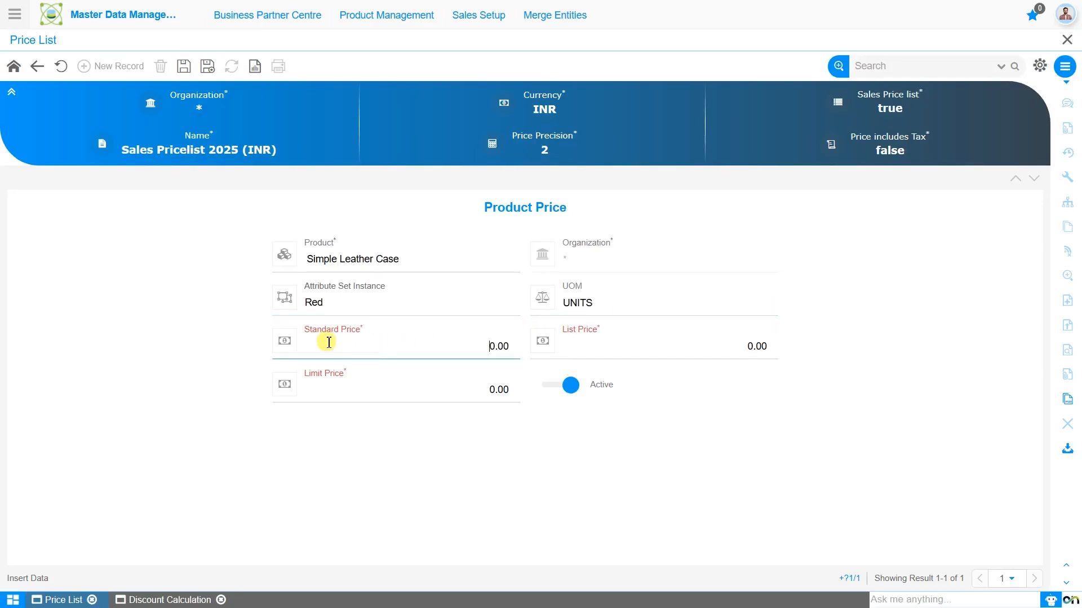
pyautogui.write('30')
pyautogui.click(704, 347)
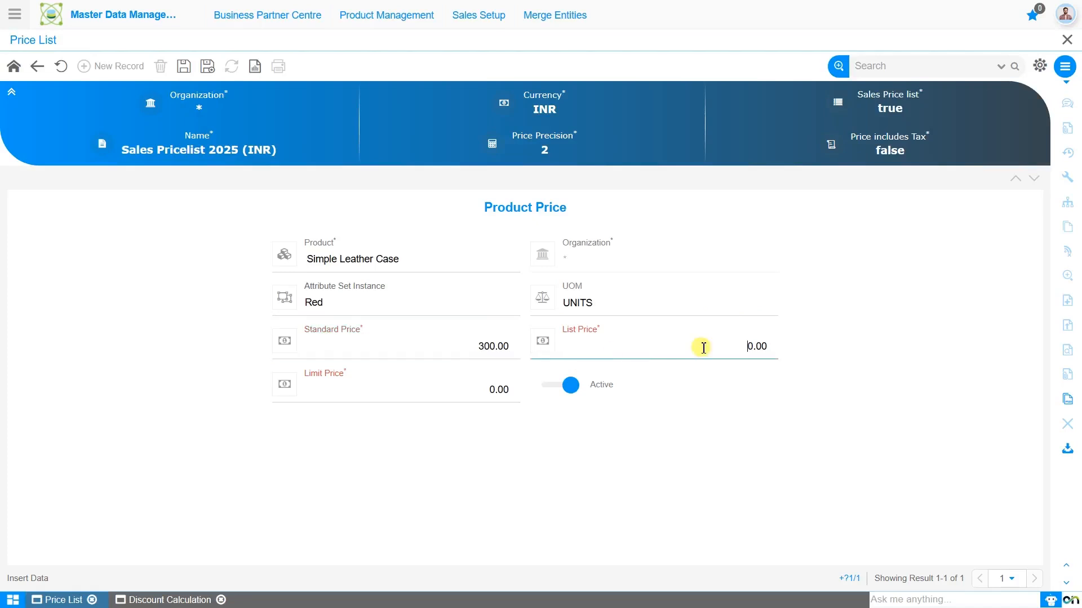
pyautogui.write('32')
pyautogui.click(491, 387)
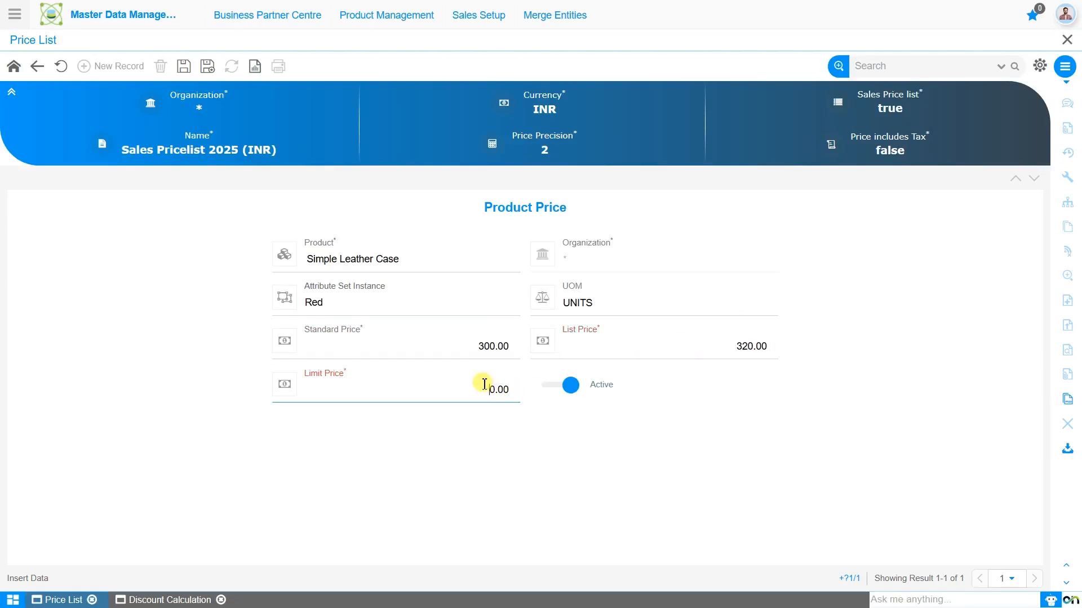
pyautogui.write('25')
pyautogui.click(184, 67)
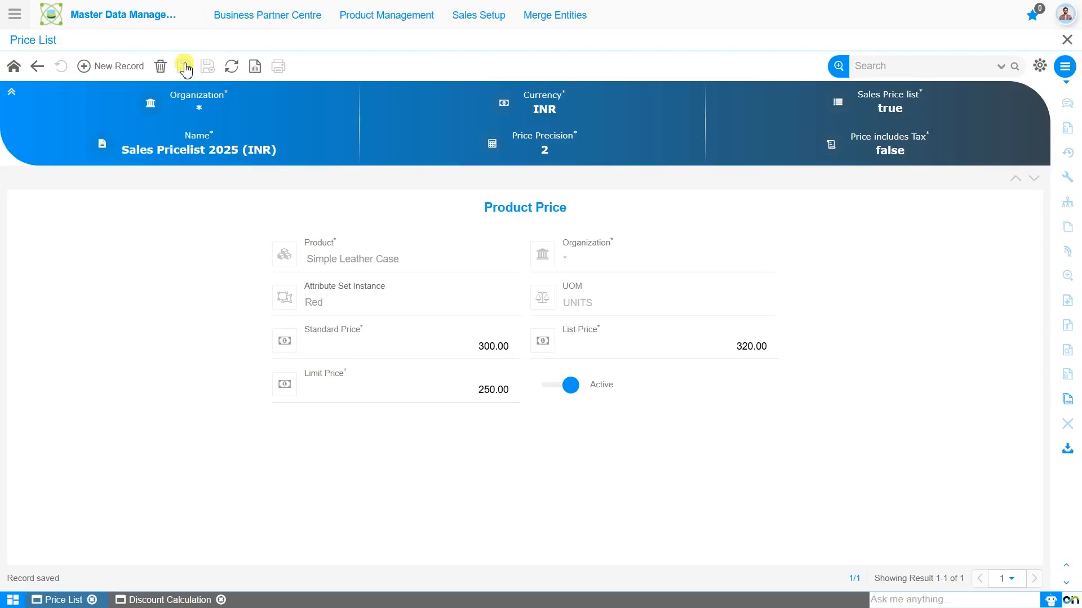
# Add a product price record for Flap Leather Case with mobile case color Black as its attribute.
pyautogui.click(99, 69)
pyautogui.write('Fla')
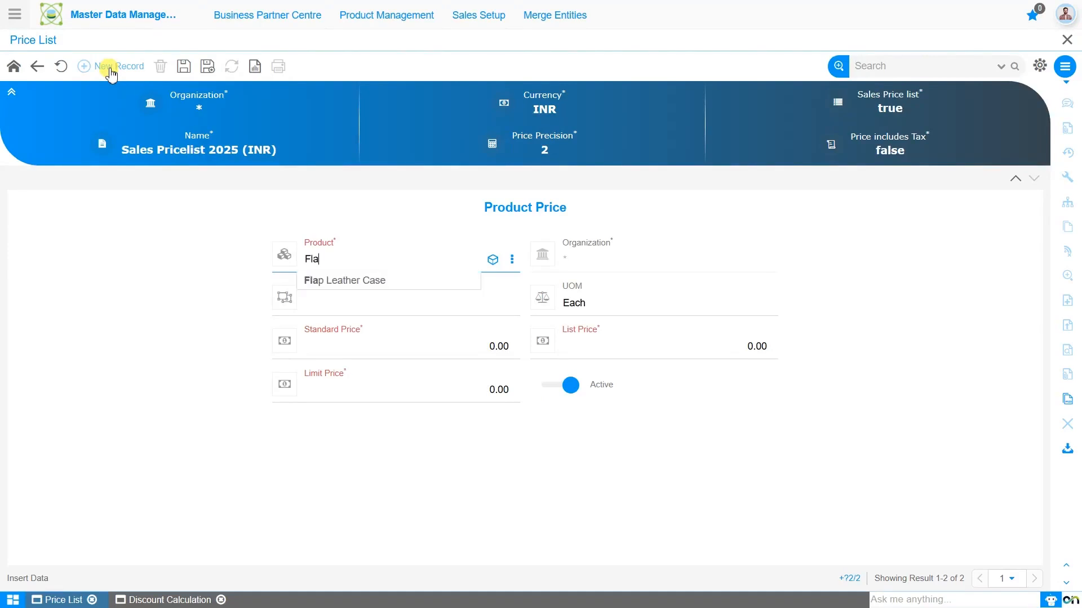
pyautogui.press('Down')
pyautogui.press('Return')
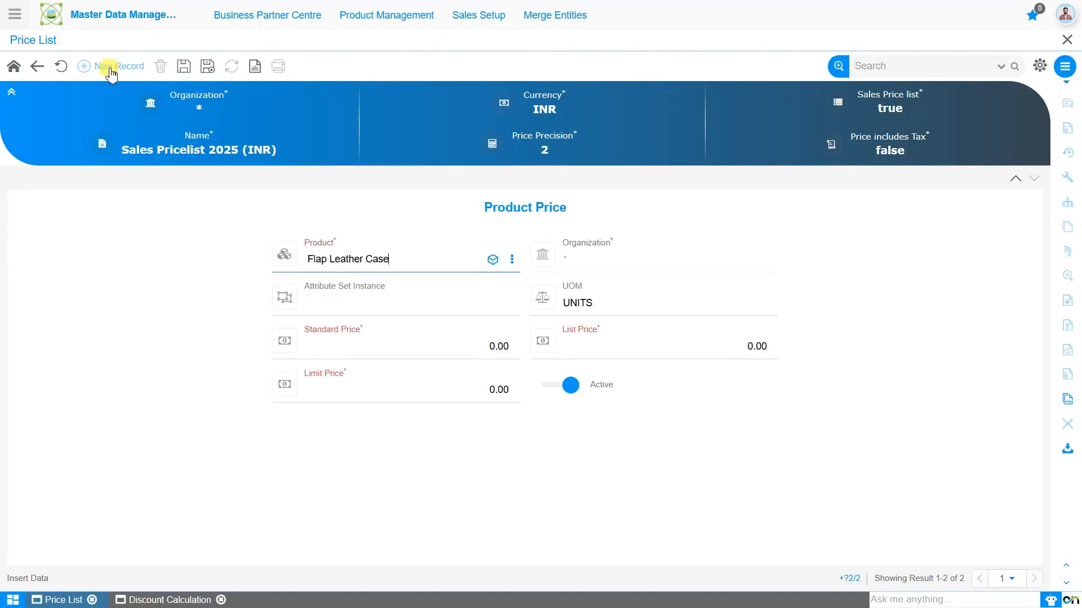
pyautogui.click(507, 305)
pyautogui.click(498, 320)
pyautogui.click(500, 357)
pyautogui.click(632, 400)
# Set the Flap Leather Case's standard price to 500, list price to 550 and limit price to 300, and save the record.
pyautogui.click(471, 342)
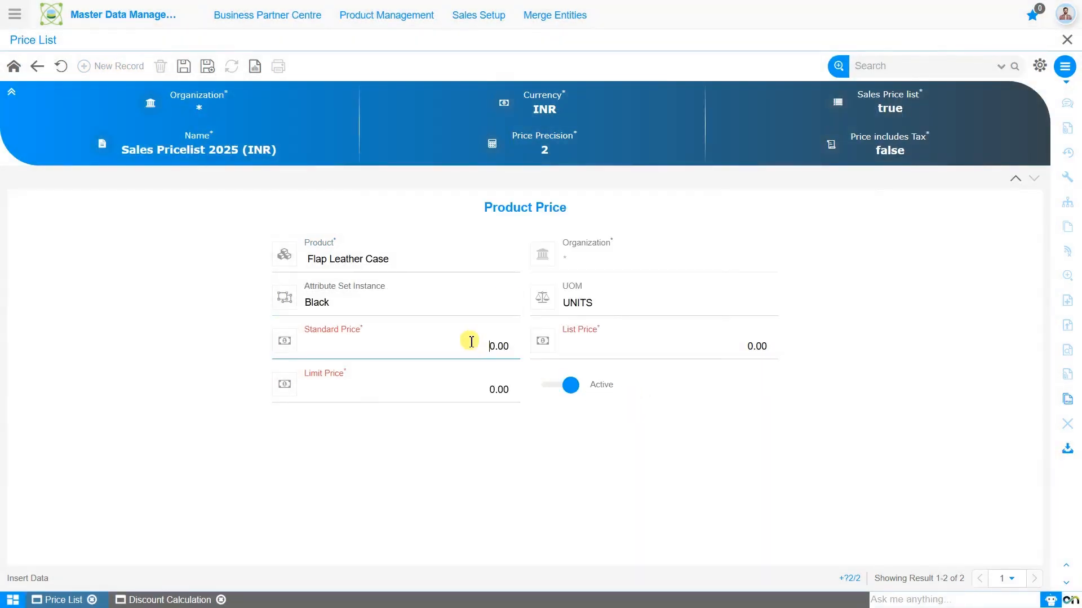
pyautogui.write('50')
pyautogui.click(596, 344)
pyautogui.write('55')
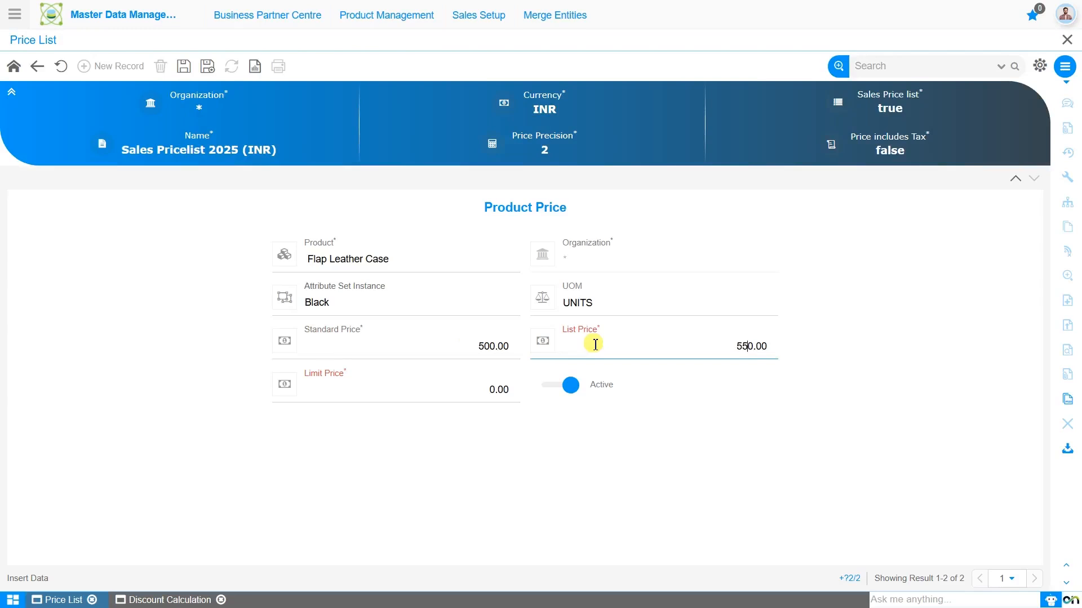
pyautogui.click(461, 392)
pyautogui.write('30')
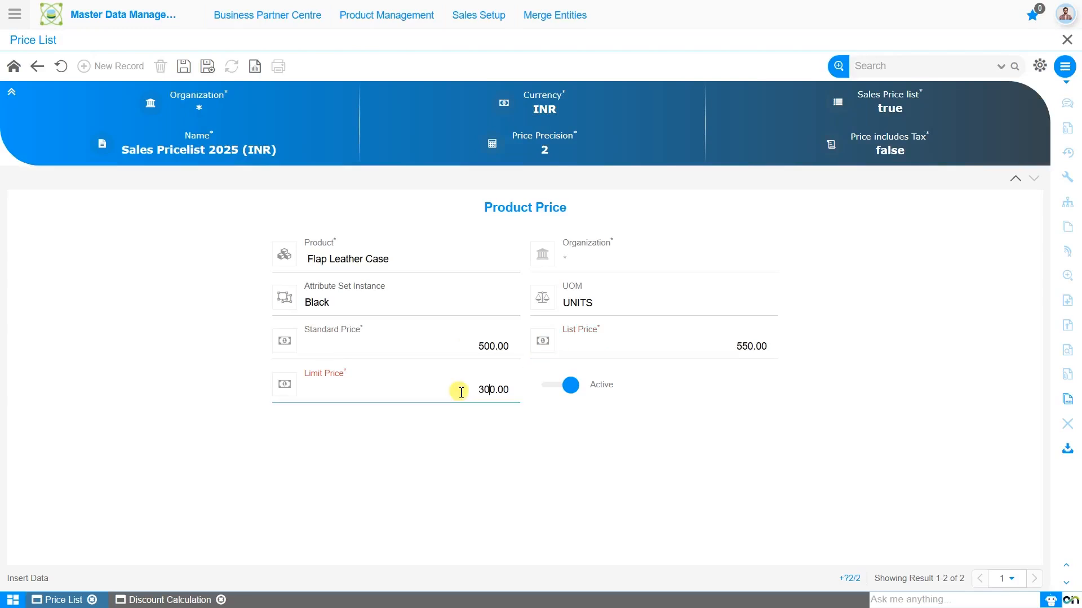
pyautogui.click(187, 69)
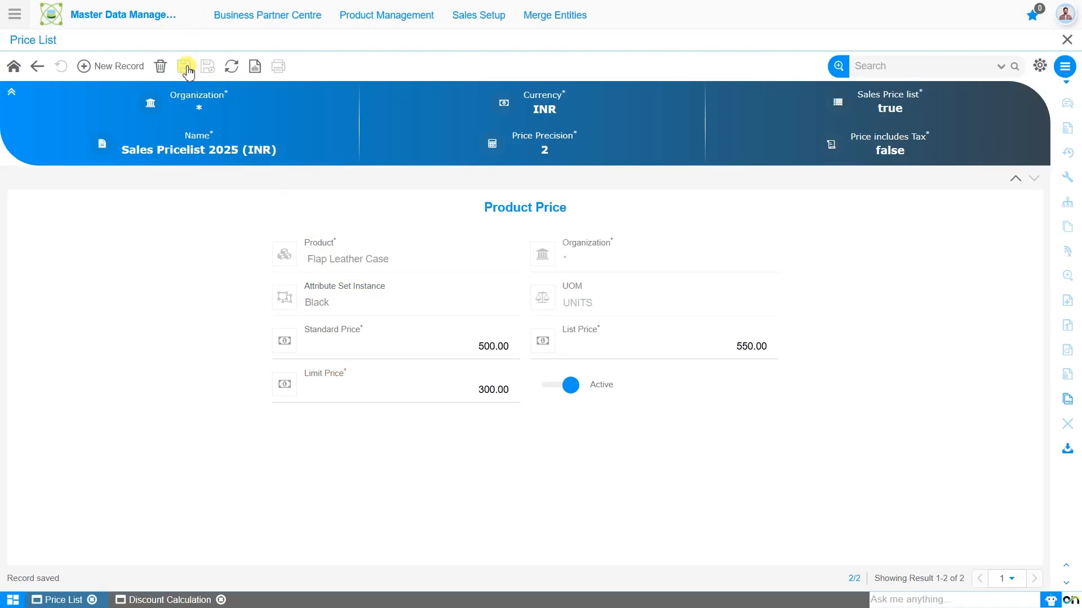
# Add and save a product price for Black Gel Pen with standard price 15, list price 15 and limit price 8.
pyautogui.click(84, 66)
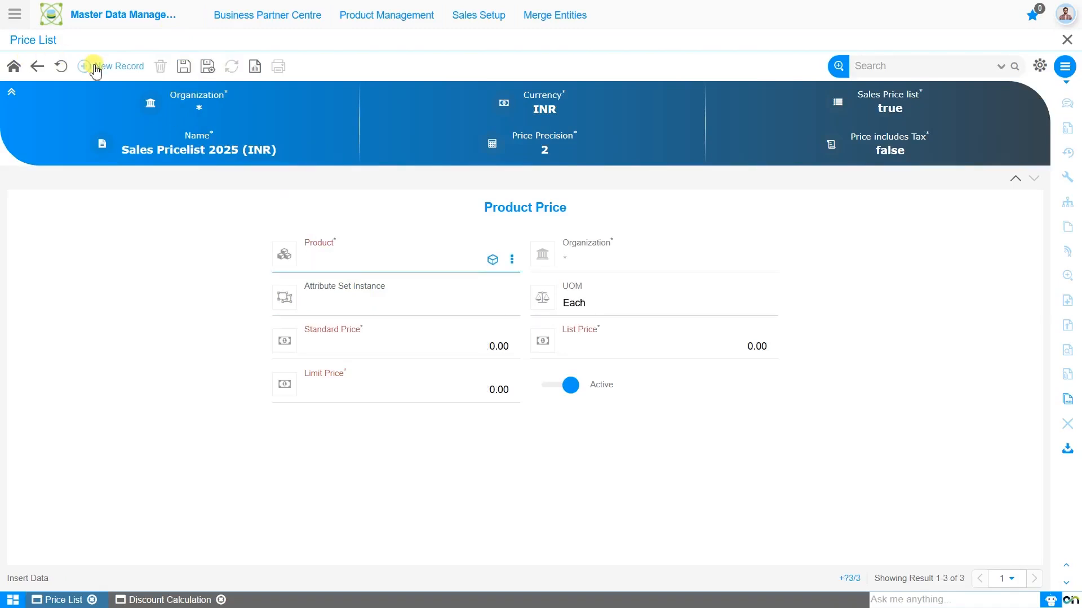
pyautogui.write('bla')
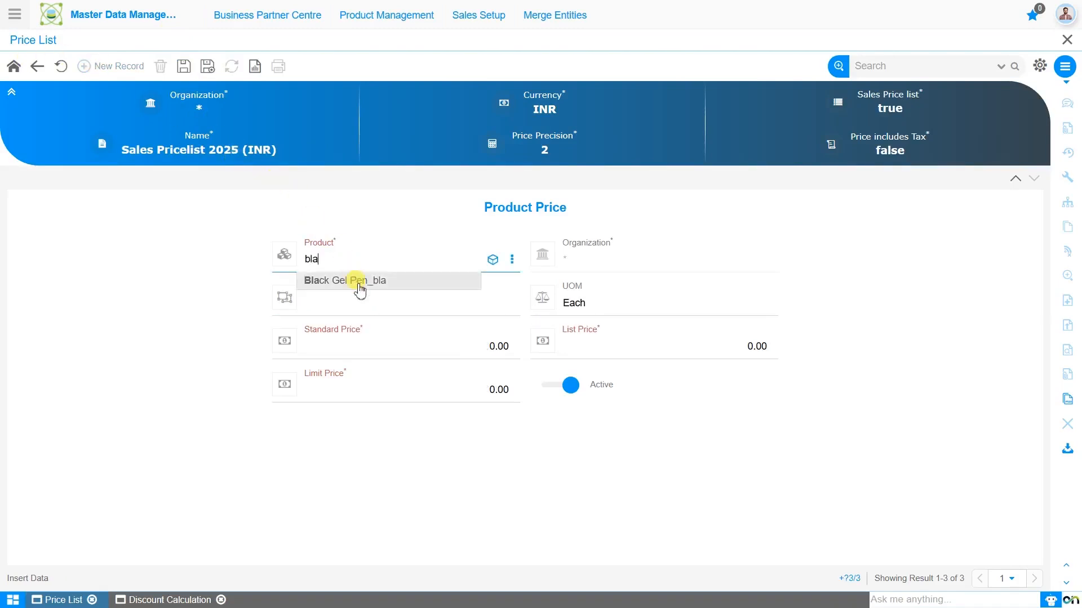
pyautogui.click(378, 279)
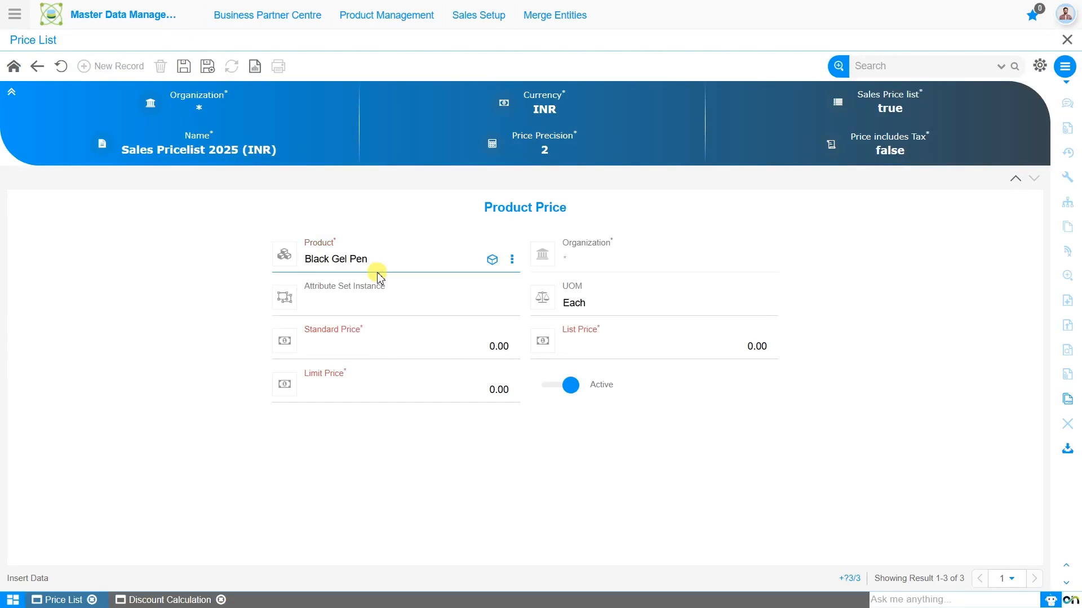
pyautogui.click(433, 333)
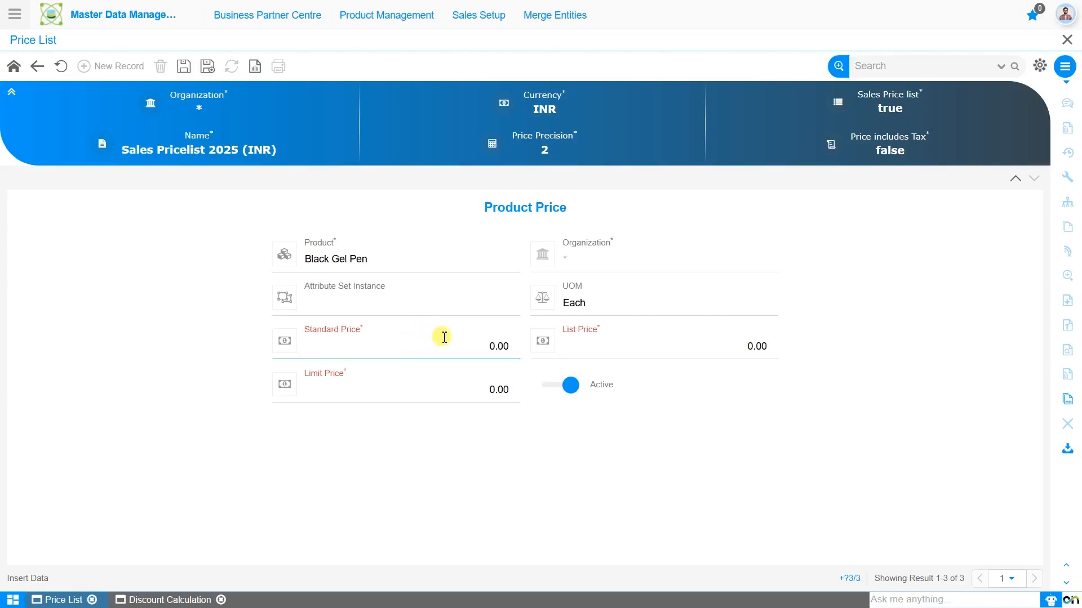
pyautogui.write('15')
pyautogui.click(620, 361)
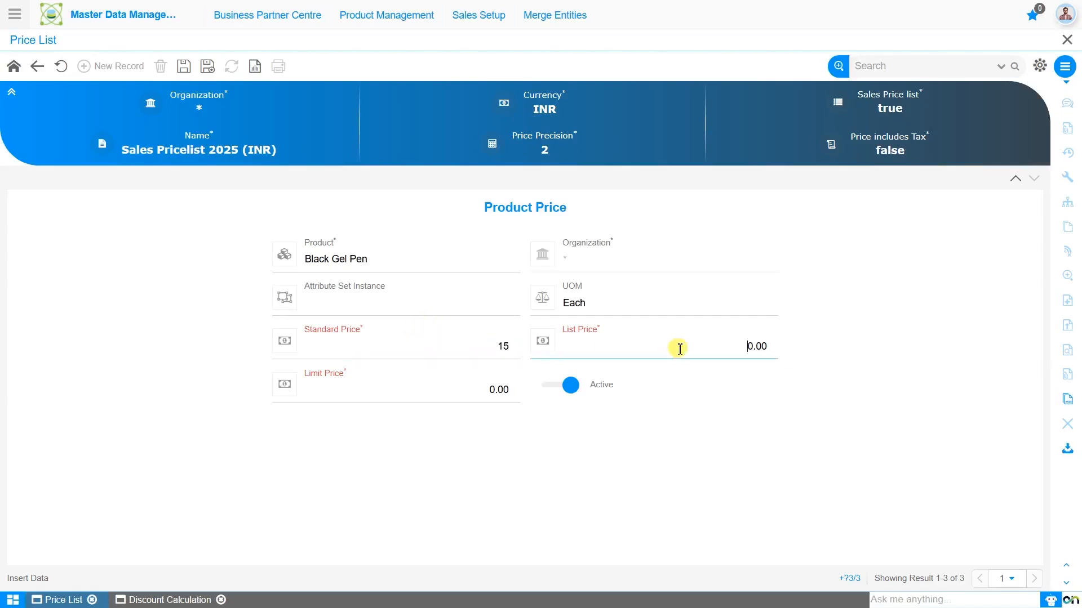
pyautogui.write('15')
pyautogui.click(471, 390)
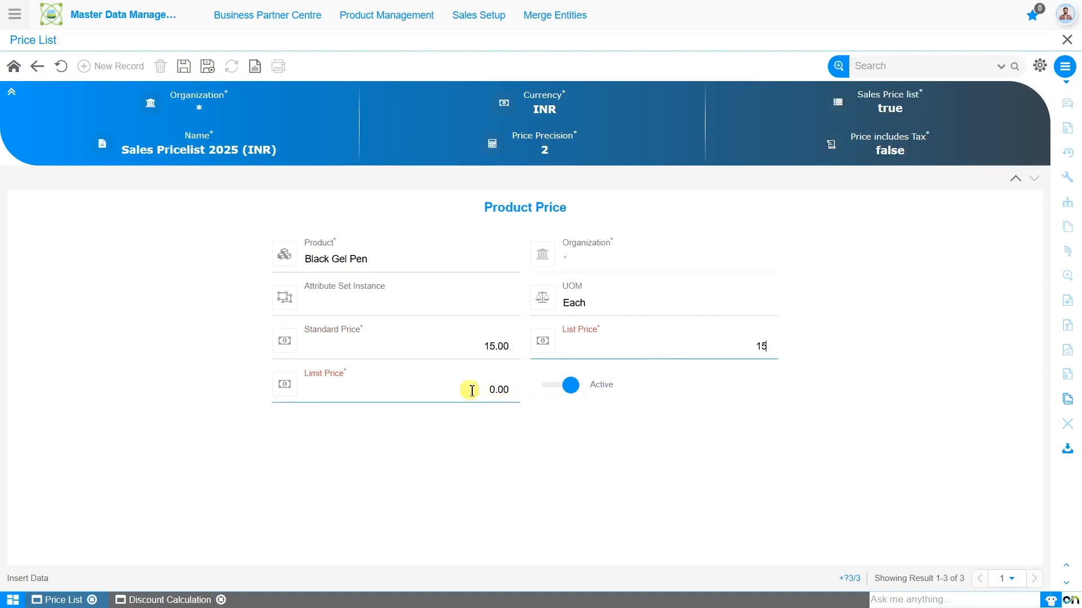
pyautogui.write('8')
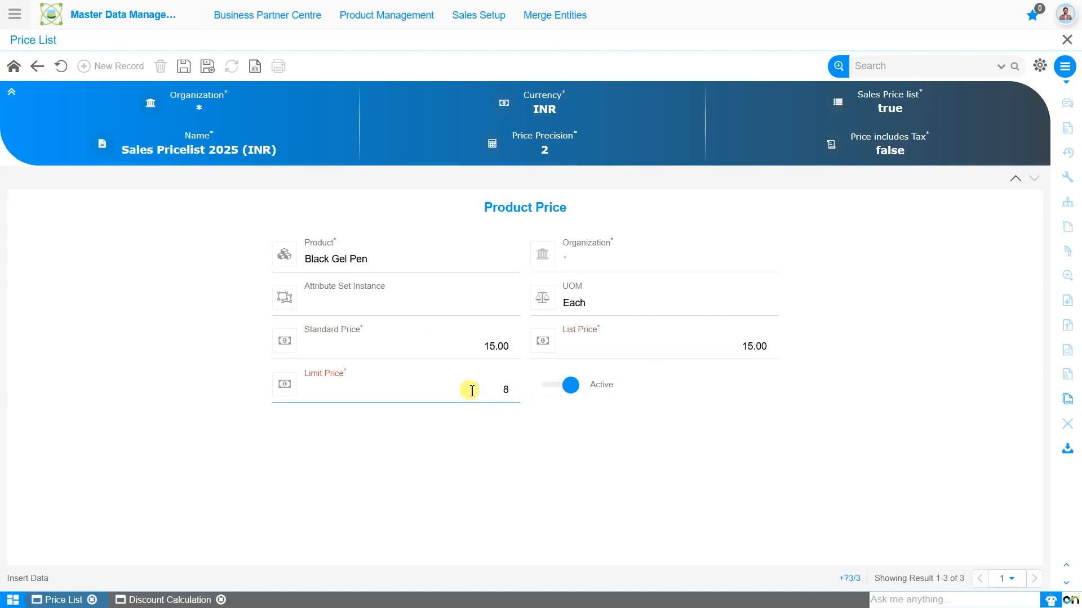
pyautogui.click(184, 68)
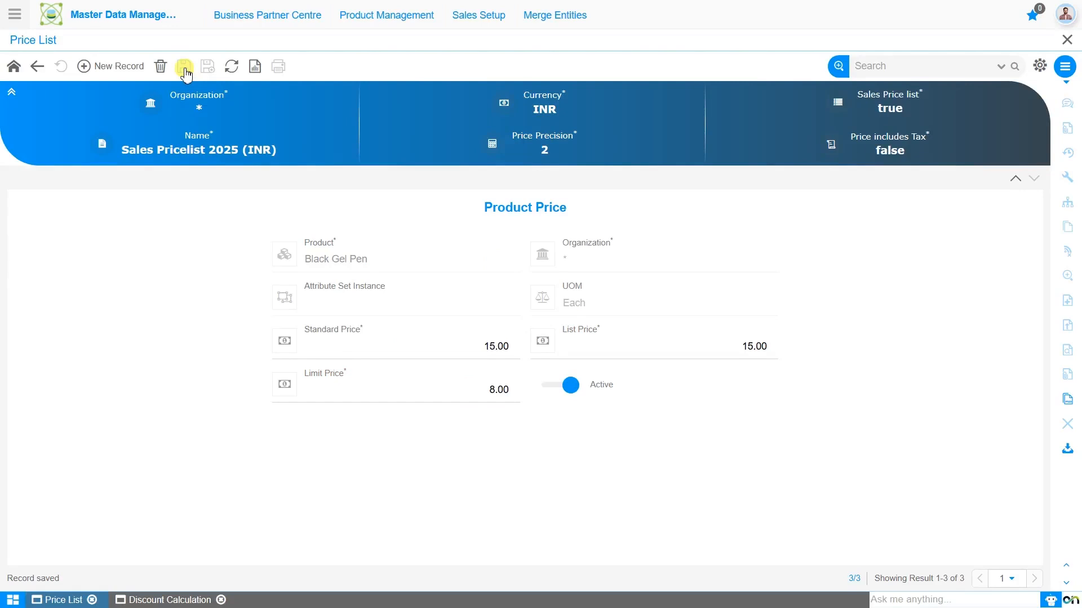
# Return to the version level and add a new version named "Holi Special Sales Offer Version".
pyautogui.click(35, 69)
pyautogui.click(35, 69)
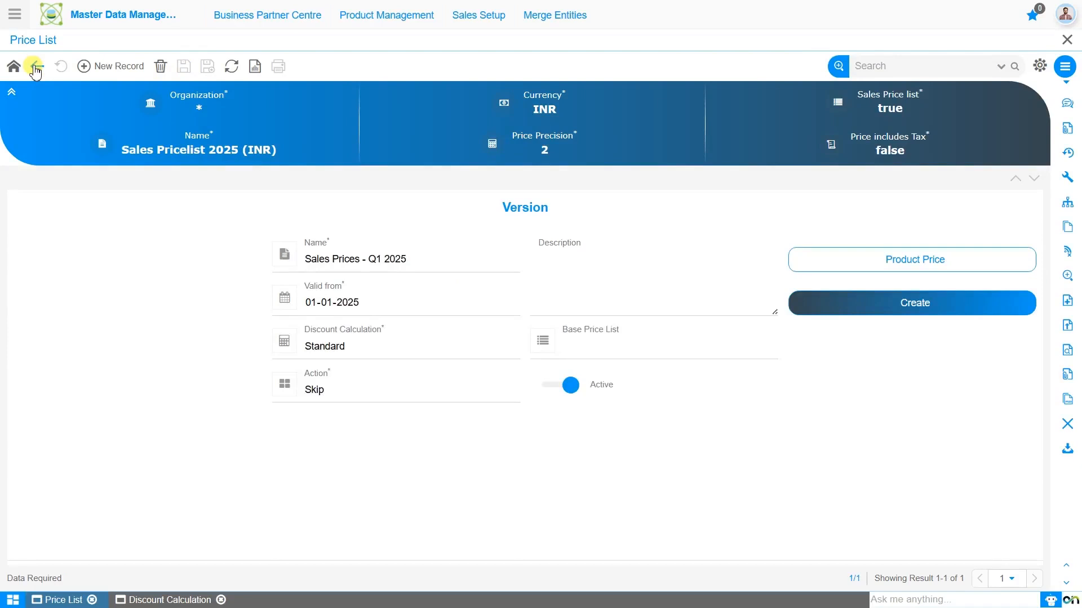
pyautogui.click(96, 67)
pyautogui.press('BackSpace')
pyautogui.press('BackSpace')
pyautogui.press('BackSpace')
pyautogui.press('BackSpace')
pyautogui.press('BackSpace')
pyautogui.press('BackSpace')
pyautogui.press('BackSpace')
pyautogui.press('BackSpace')
pyautogui.press('BackSpace')
pyautogui.press('BackSpace')
pyautogui.write('Holi Special Sale')
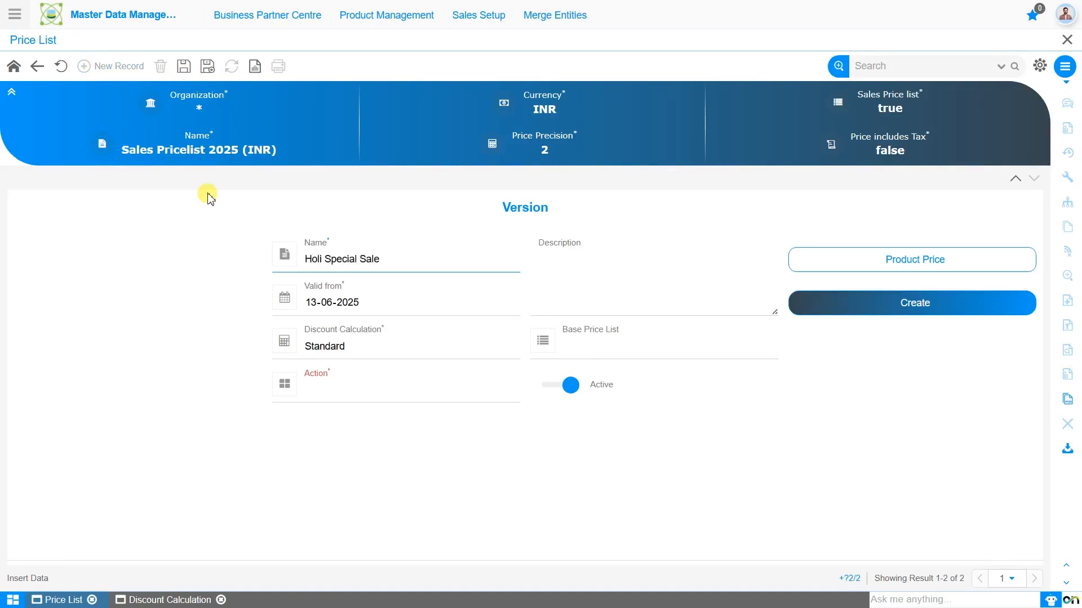
pyautogui.write('s Offer Version')
# Set the new version's valid-from date to 01-03-2025 and its discount calculation to "Holi Special Offer - price list".
pyautogui.click(311, 305)
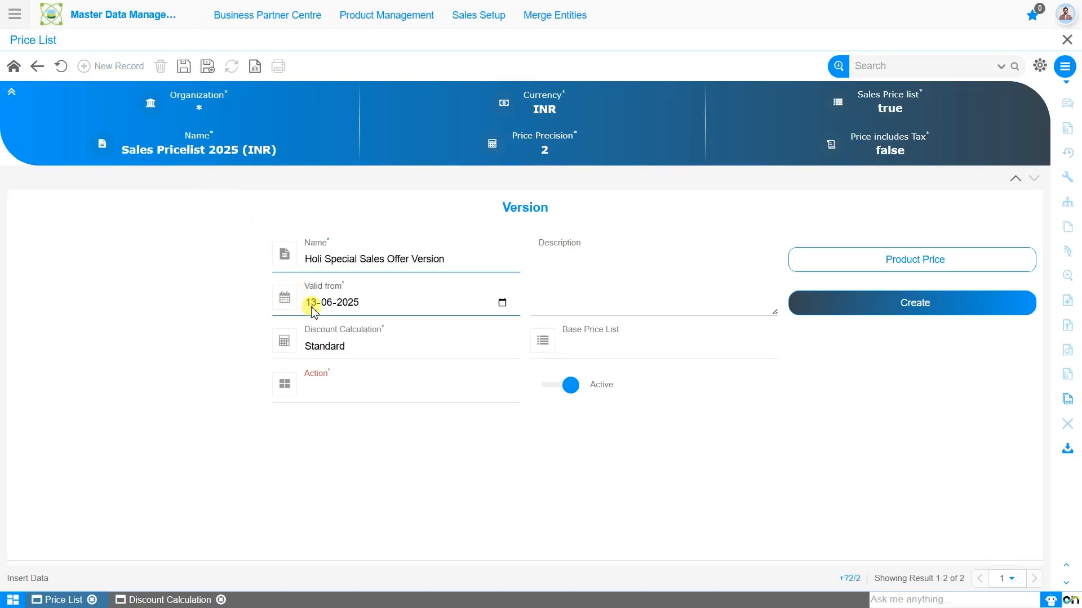
pyautogui.write('01-03')
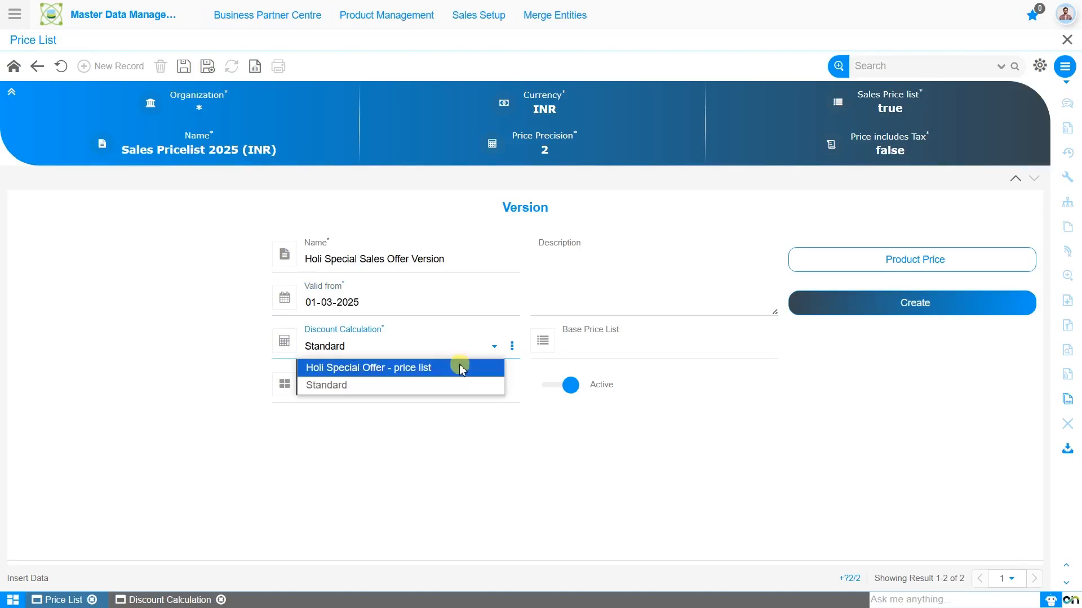
pyautogui.click(460, 369)
# Zoom into the selected discount calculation's record and open its price list line with sequence 10.
pyautogui.click(511, 346)
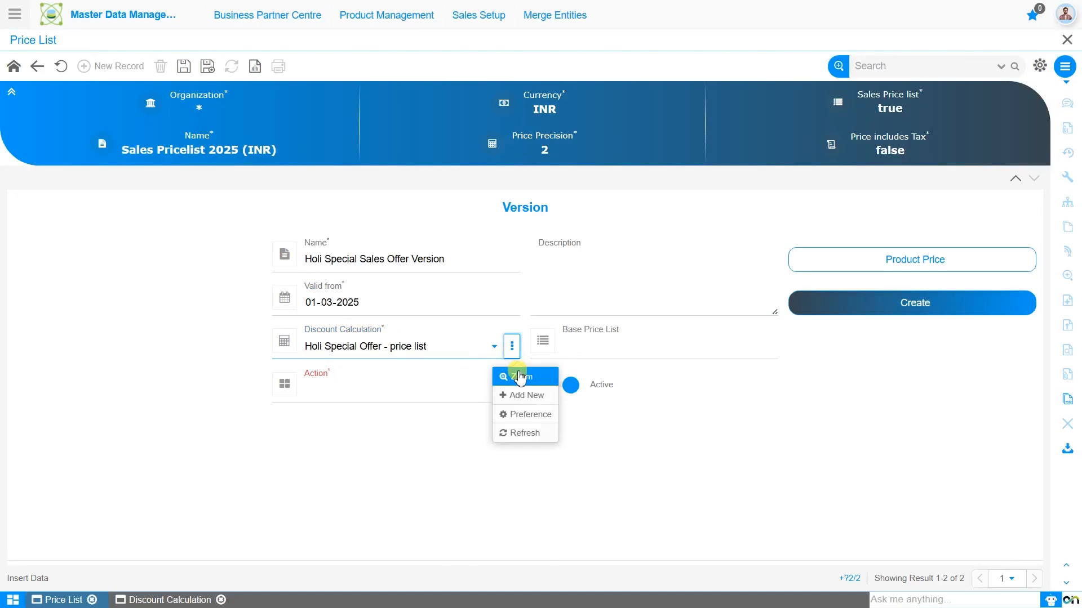
pyautogui.click(519, 377)
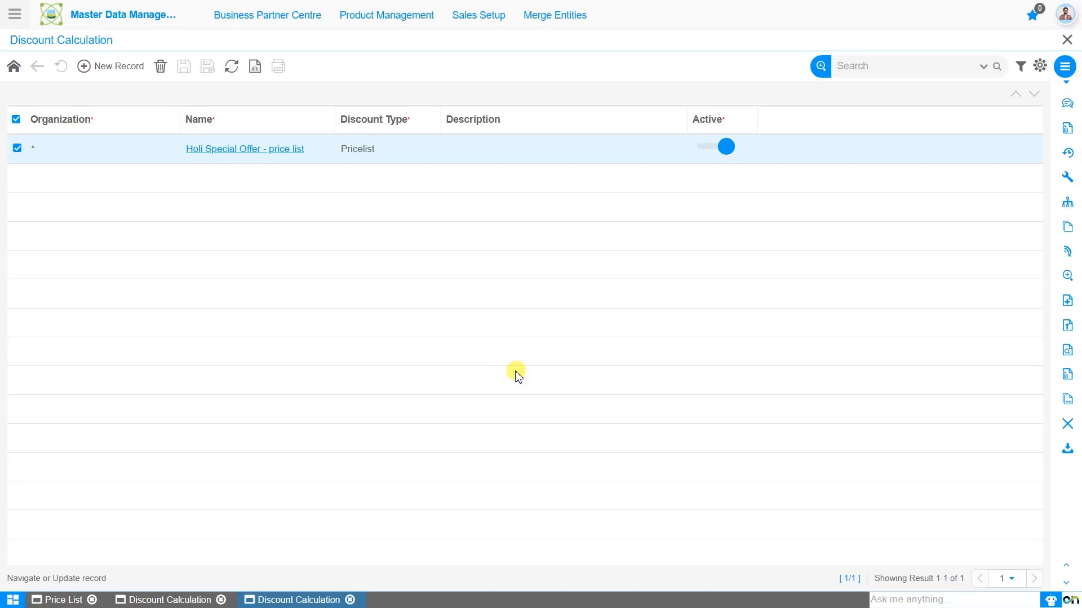
pyautogui.click(287, 150)
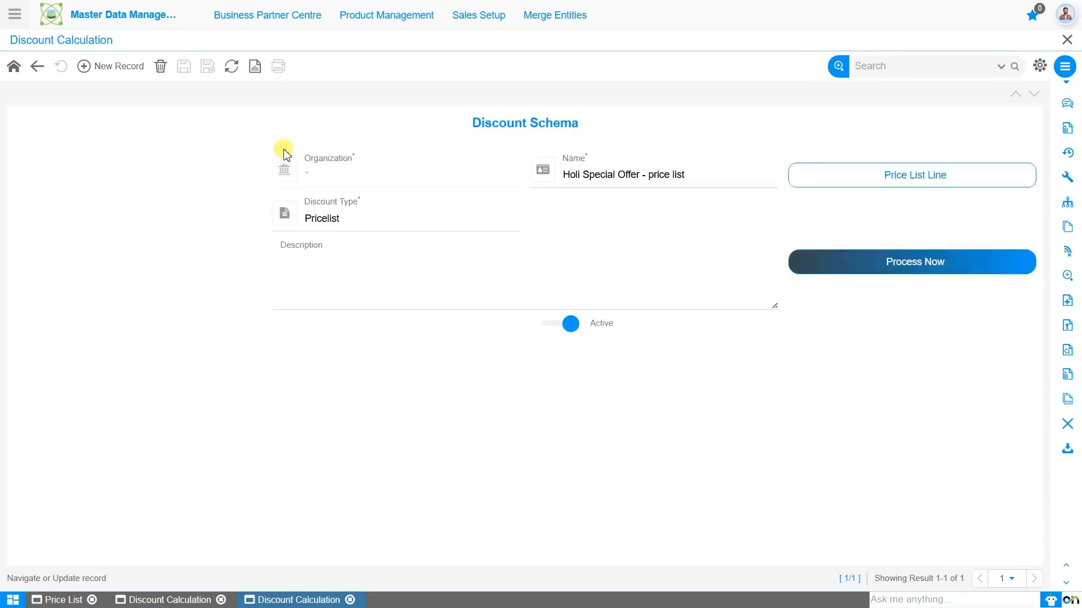
pyautogui.click(845, 187)
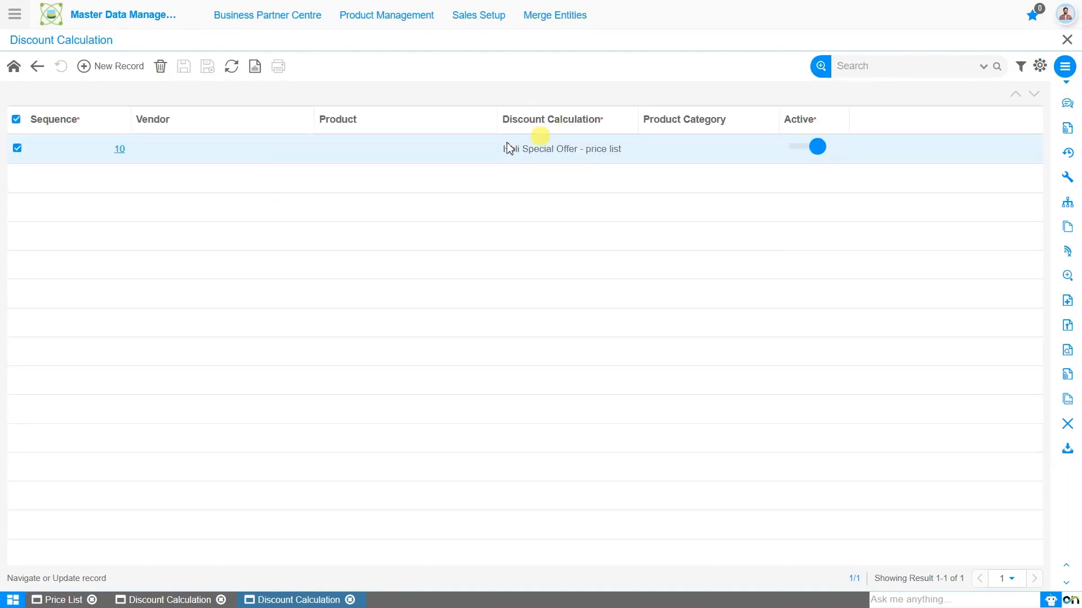
pyautogui.click(105, 151)
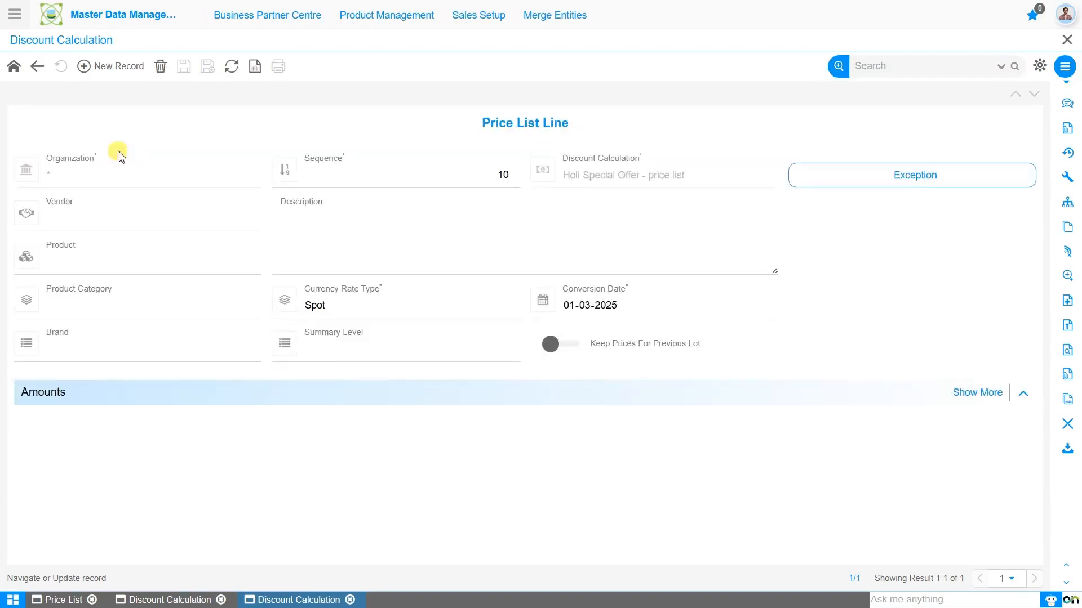
# Examine the price list line's expanded amounts, including the standard price discount, and its exception records.
pyautogui.click(977, 392)
pyautogui.scroll(-2, 761, 516)
pyautogui.click(446, 546)
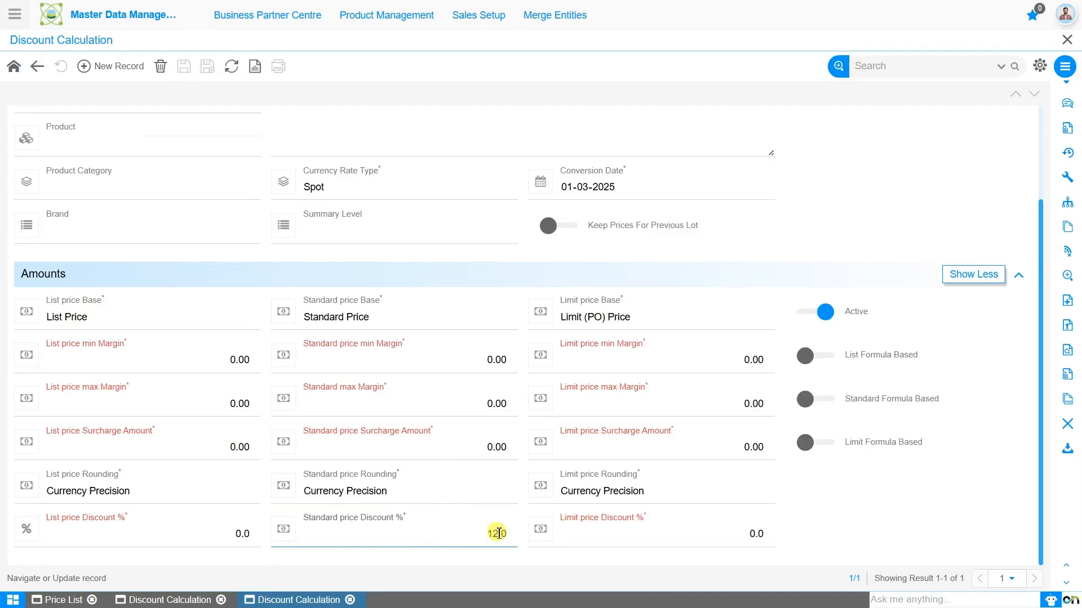
pyautogui.scroll(3, 866, 183)
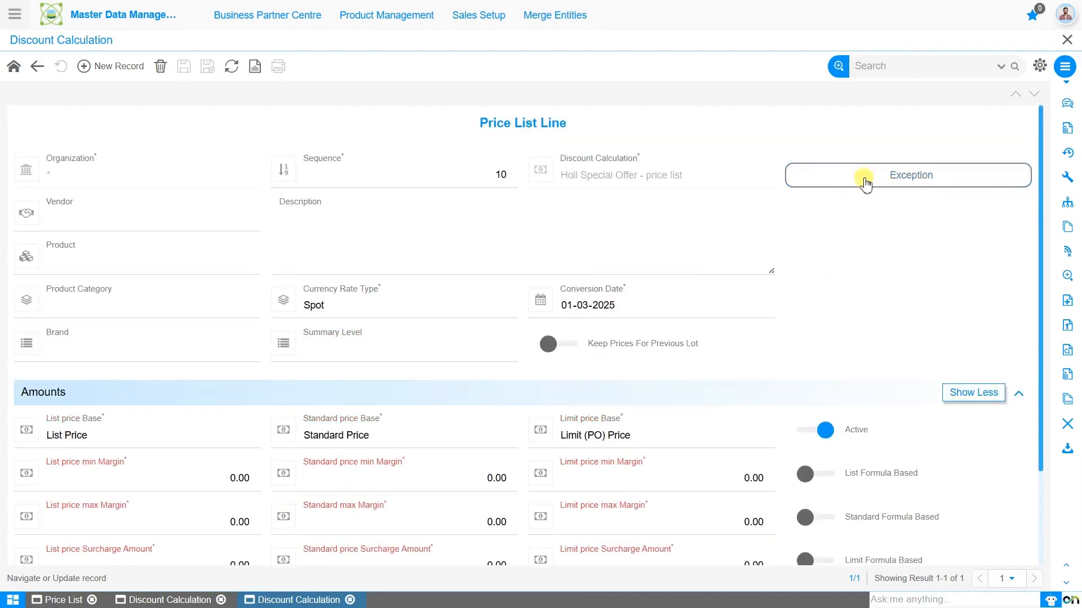
pyautogui.click(866, 184)
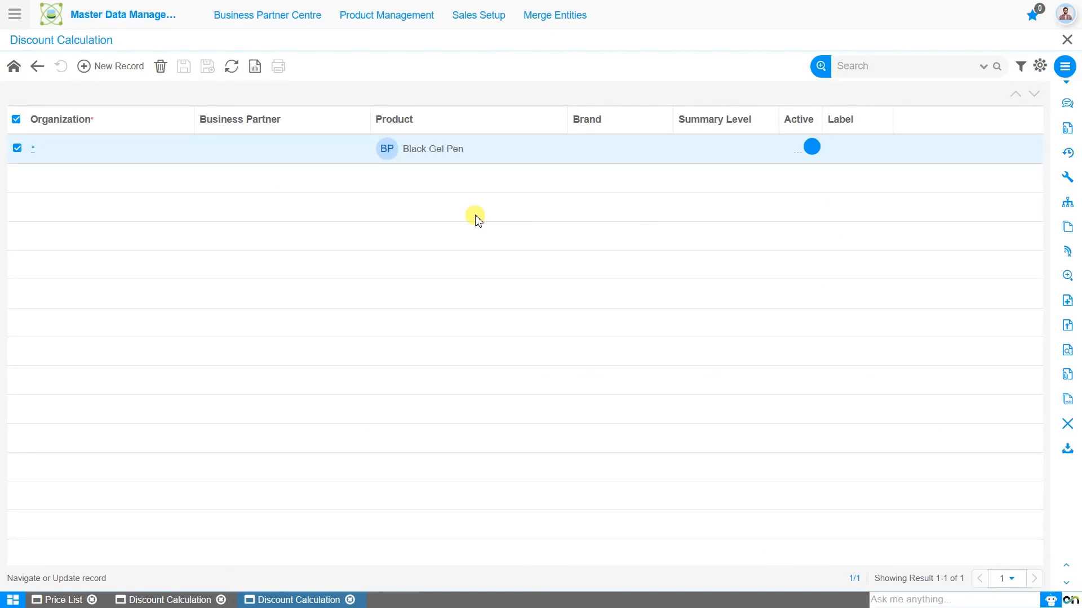
# Back in the Holi version's record, set the base price list to "Sales Prices - Q1 2025" and the action to Update, and save.
pyautogui.click(70, 600)
pyautogui.click(639, 349)
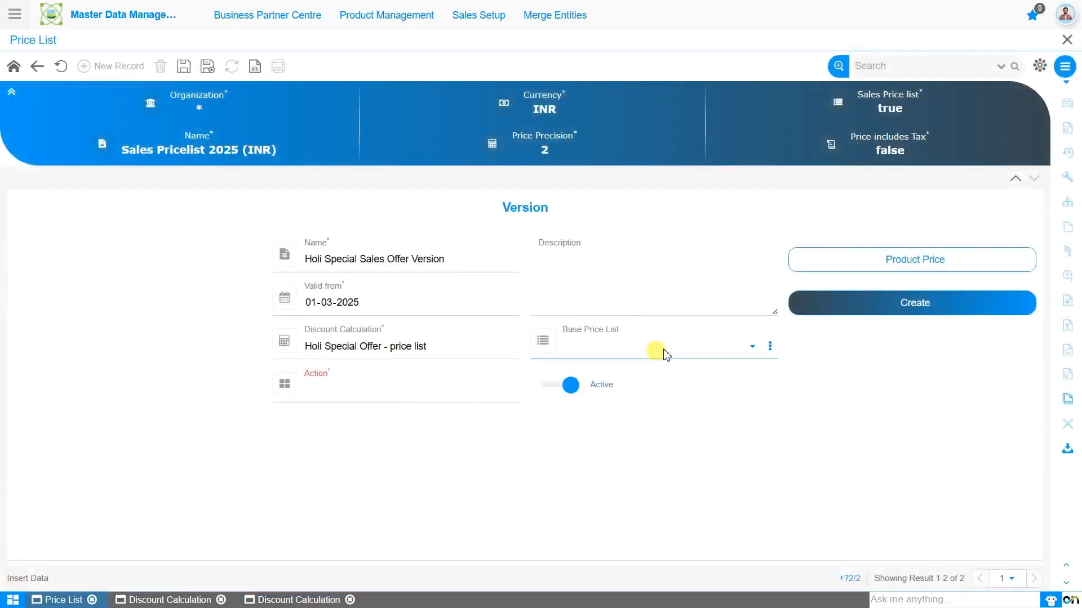
pyautogui.click(669, 383)
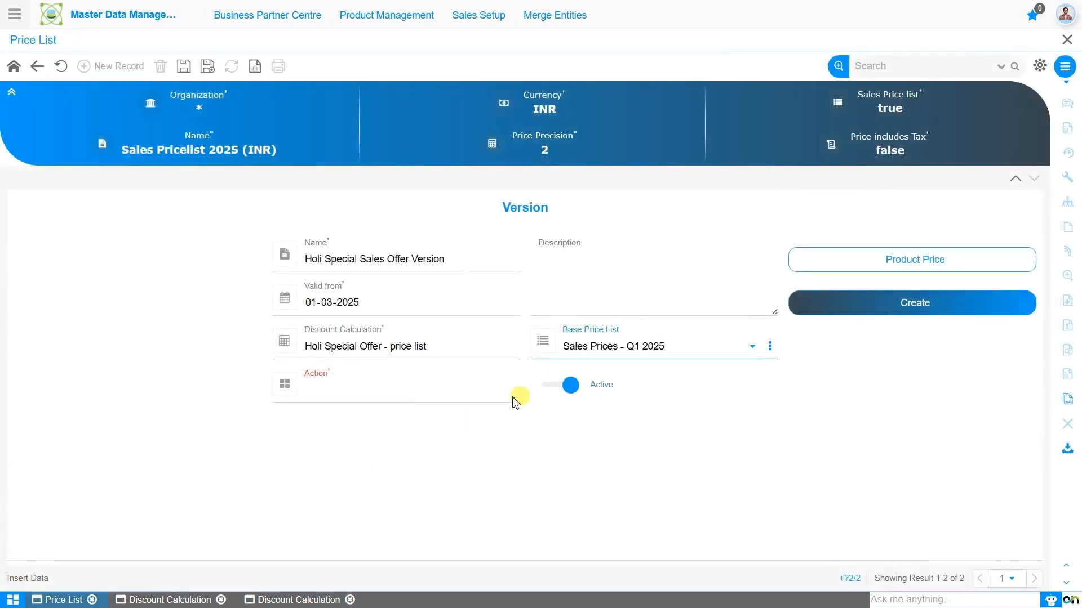
pyautogui.click(424, 398)
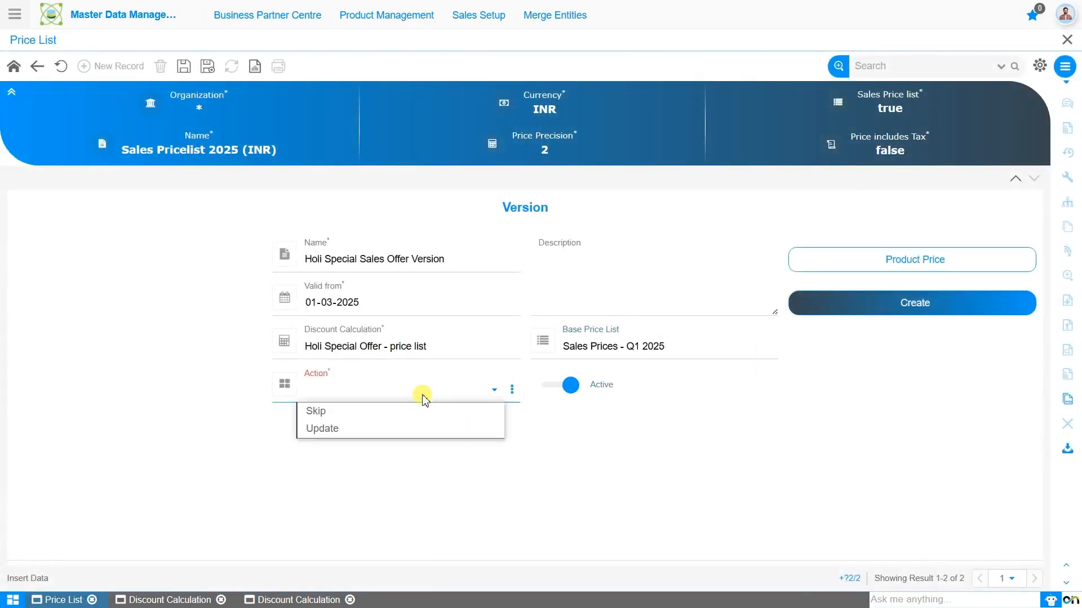
pyautogui.click(423, 431)
pyautogui.click(183, 66)
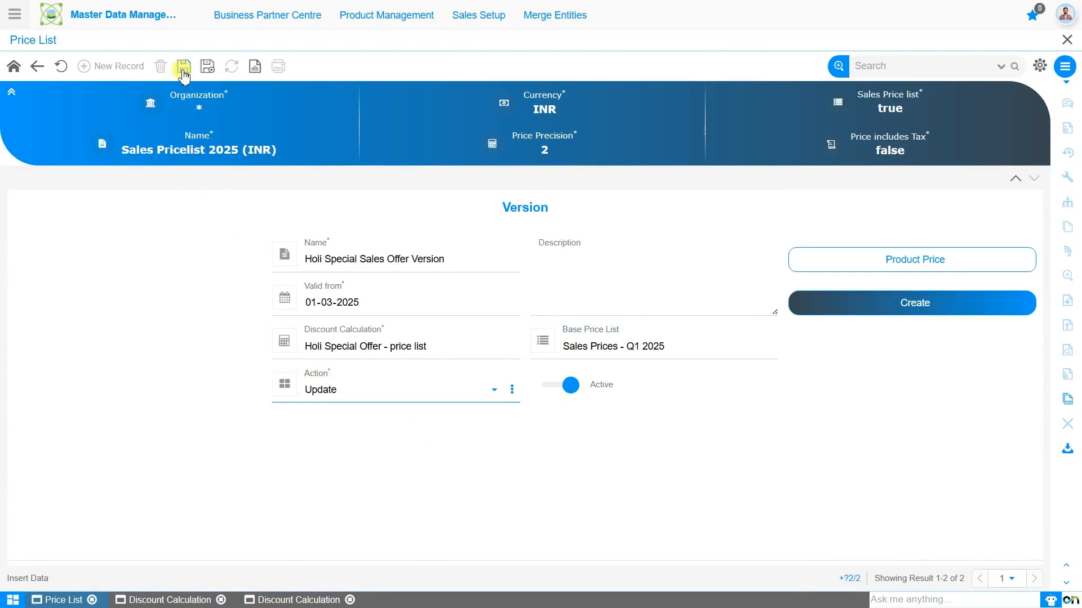
# Create the Holi version's product prices from the base price list and open its product price records.
pyautogui.click(848, 300)
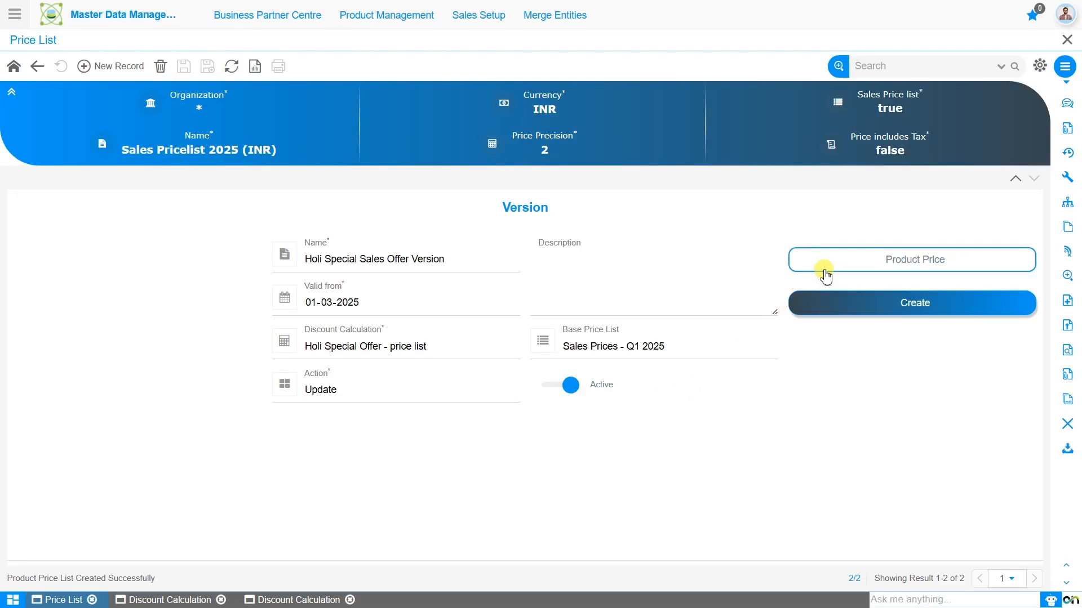
pyautogui.click(854, 273)
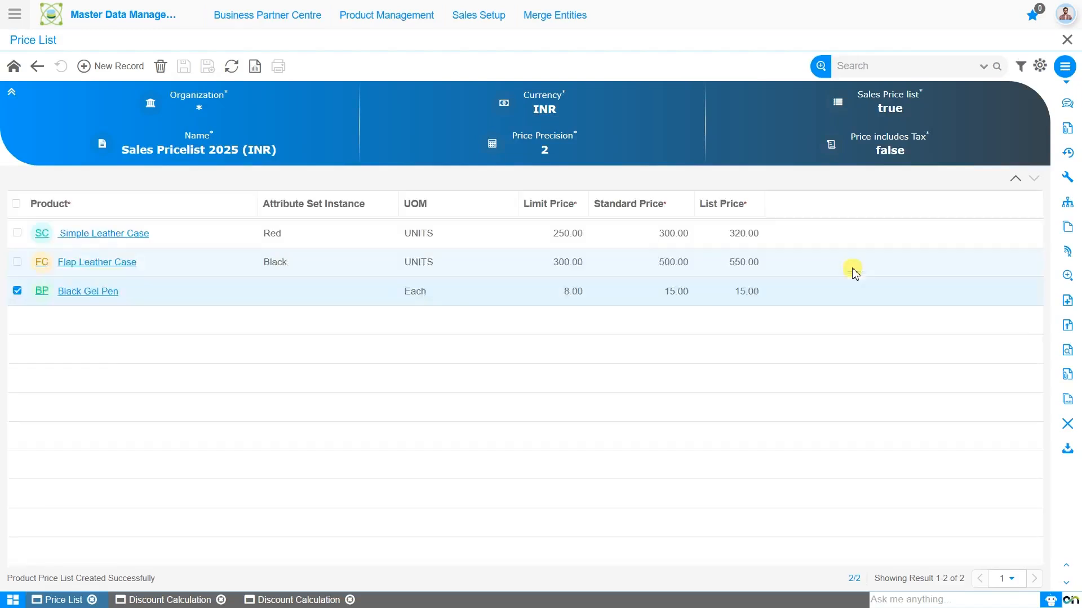